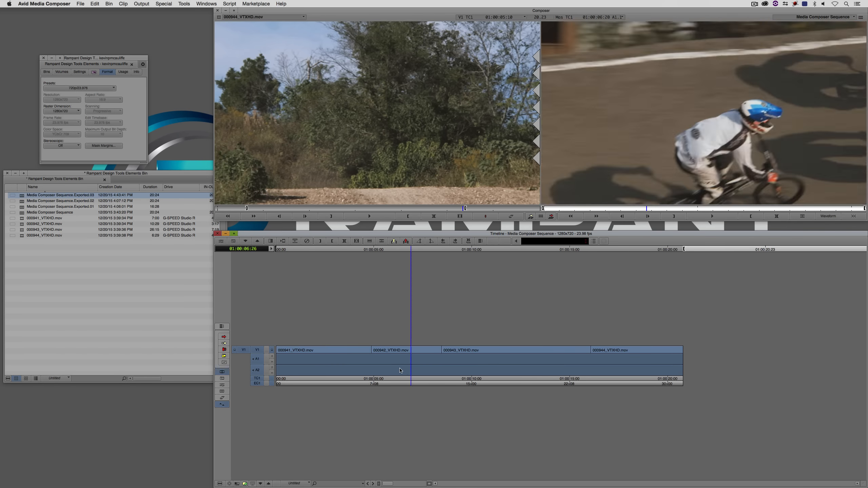
# Step: Export the Media Composer sequence to the Desktop as Media Composer Sequence.aaf using the For AE Exports AAF setting
pyautogui.rightClick(612, 152)
pyautogui.click(626, 237)
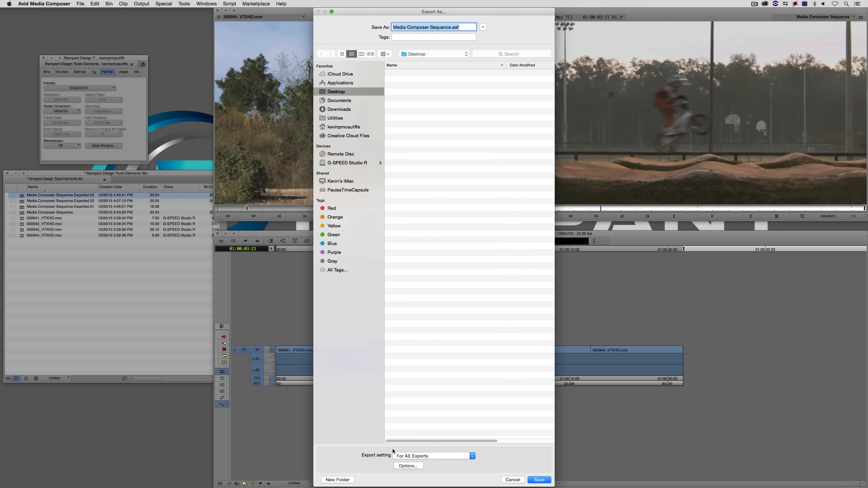
pyautogui.click(420, 466)
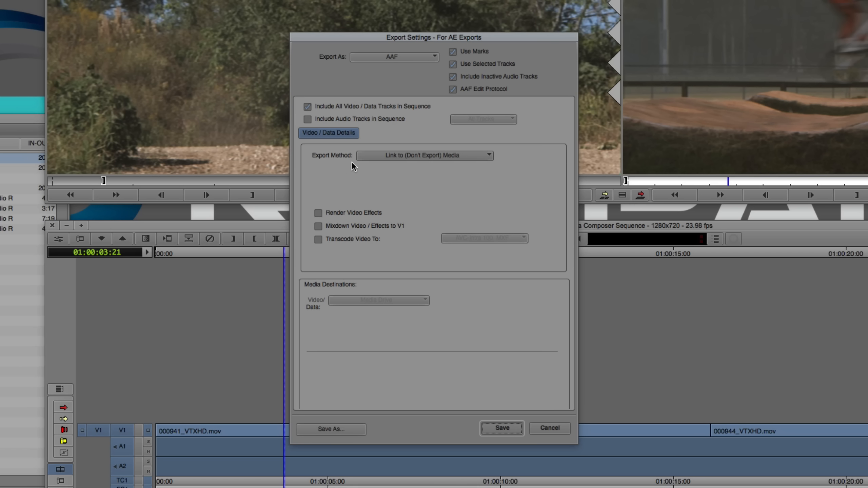
pyautogui.click(501, 428)
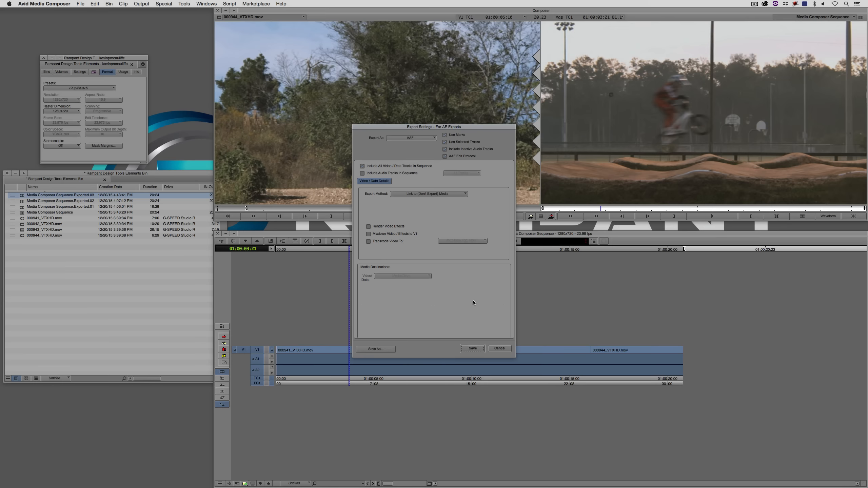
pyautogui.click(472, 349)
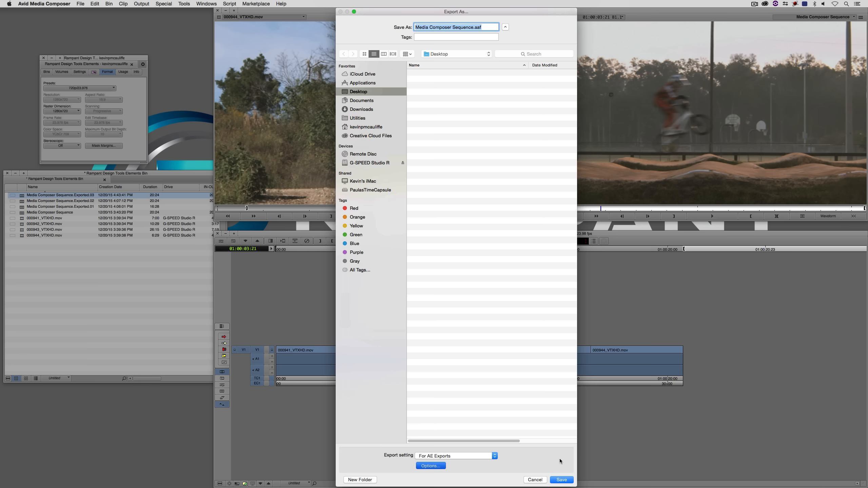
pyautogui.click(561, 480)
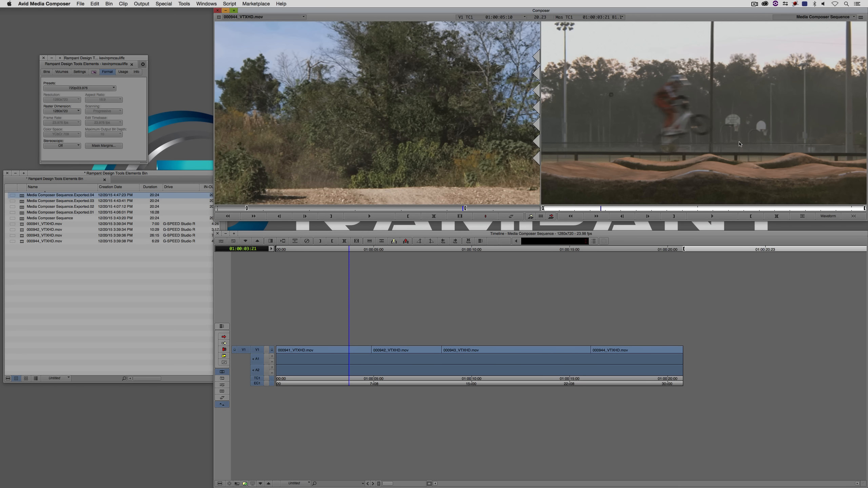
# Step: Hide Media Composer and switch to Premiere Pro
pyautogui.press('super+h')
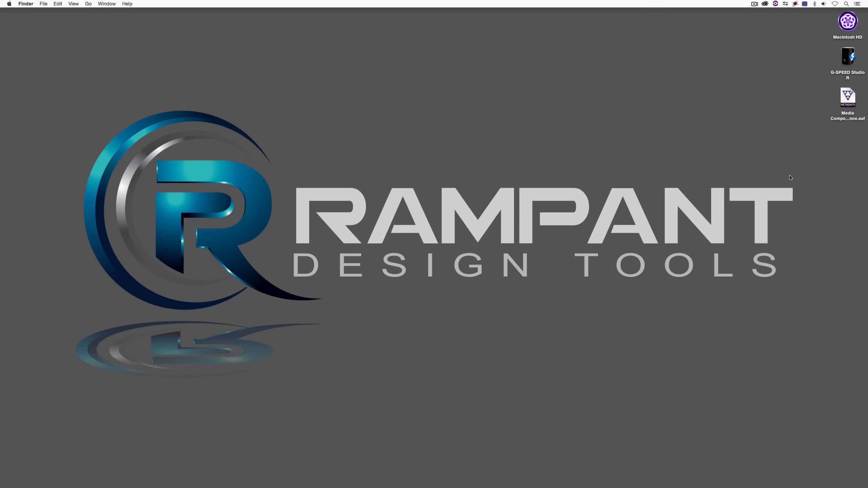
pyautogui.press('super+Tab')
pyautogui.press('super+Tab')
pyautogui.press('super+Tab')
pyautogui.press('super+Tab')
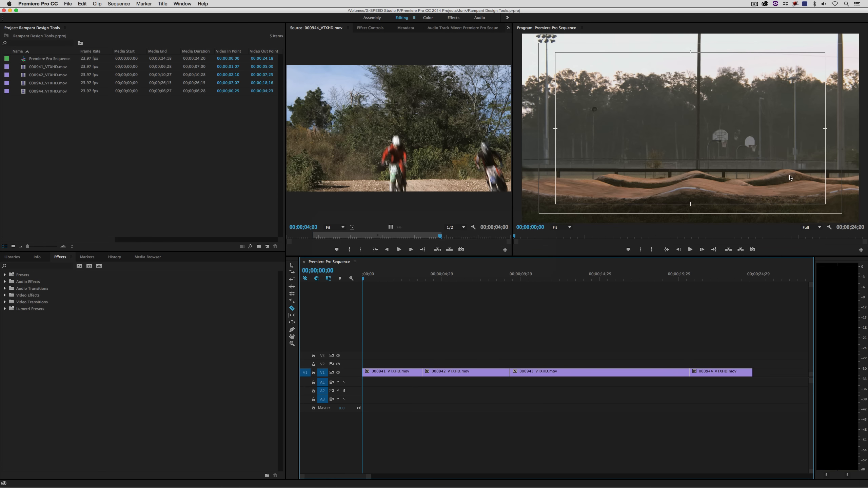
# Step: Export the Premiere Pro Sequence as an AAF to the Desktop, keeping the default AAF export settings
pyautogui.moveTo(413, 278); pyautogui.dragTo(363, 279)
pyautogui.click(68, 4)
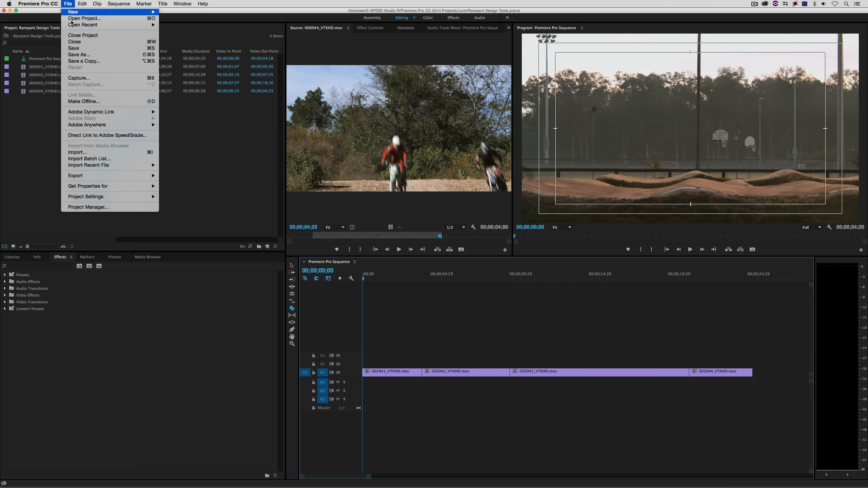
pyautogui.moveTo(88, 176)
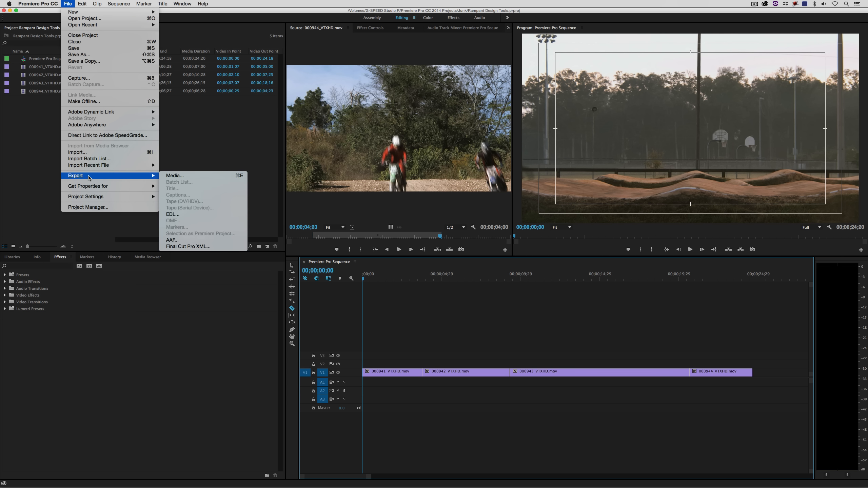
pyautogui.click(197, 241)
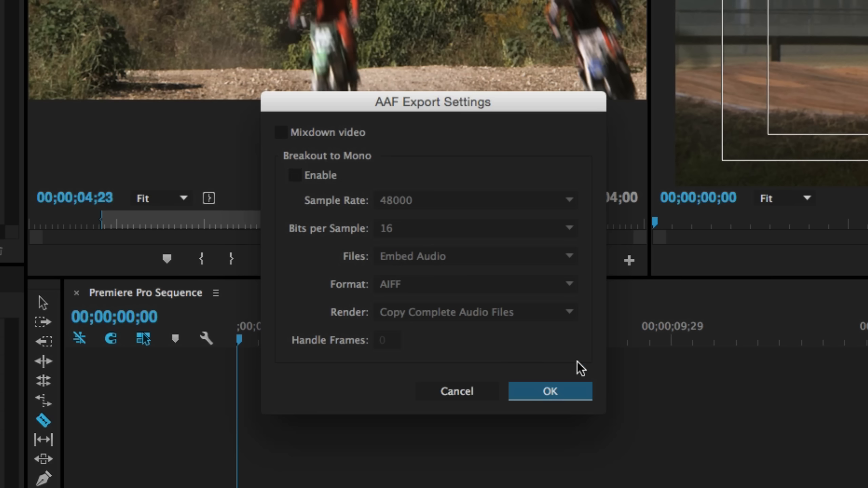
pyautogui.click(548, 393)
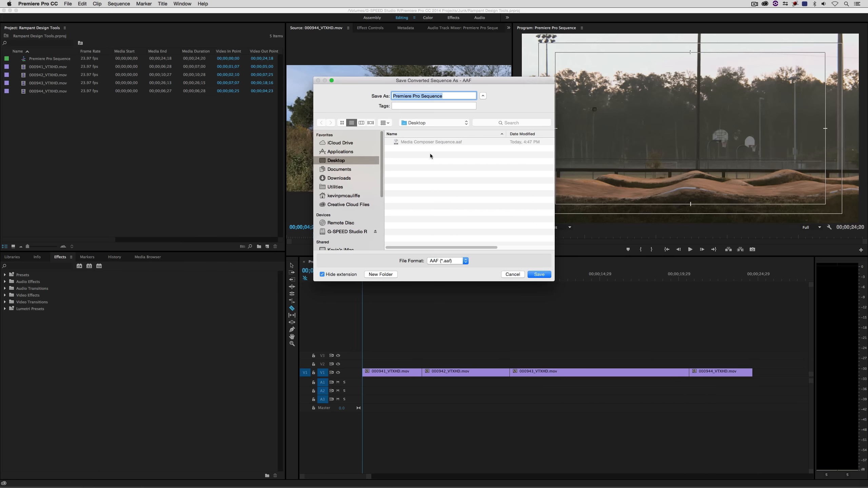
pyautogui.press('Return')
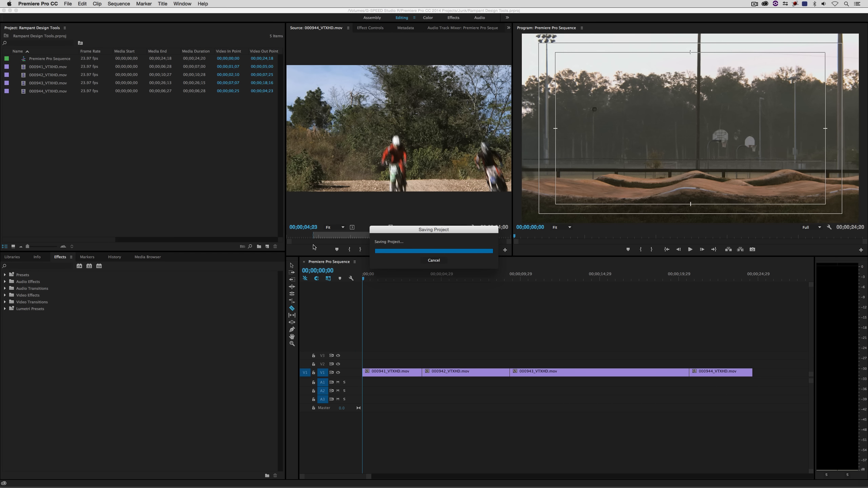
# Step: Hide Premiere Pro and switch to Final Cut Pro
pyautogui.press('super+h')
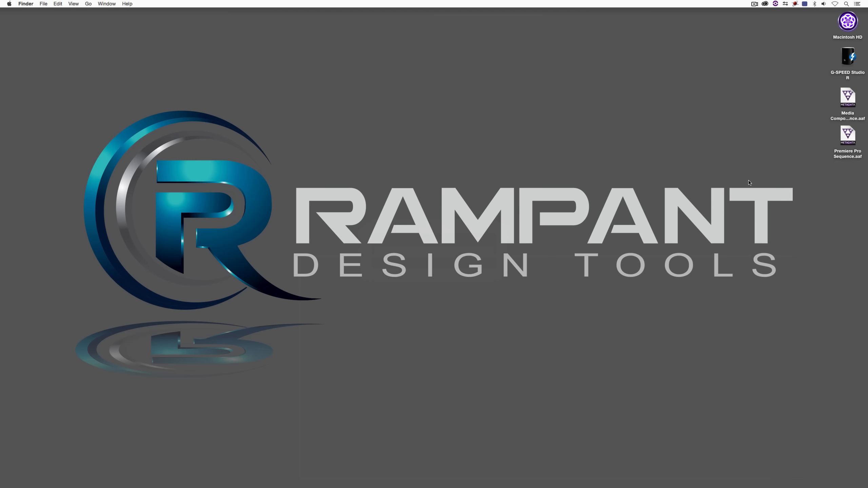
pyautogui.press('super+Tab')
pyautogui.press('super+Tab')
pyautogui.press('super+Tab')
pyautogui.press('super+Tab')
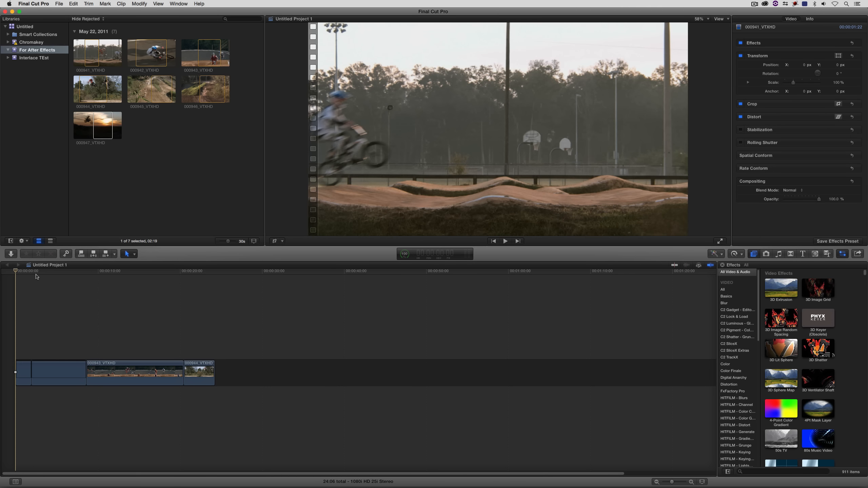
# Step: Export the project as XML to the Desktop named FCPX Sequence
pyautogui.moveTo(36, 270); pyautogui.dragTo(1, 278)
pyautogui.click(59, 4)
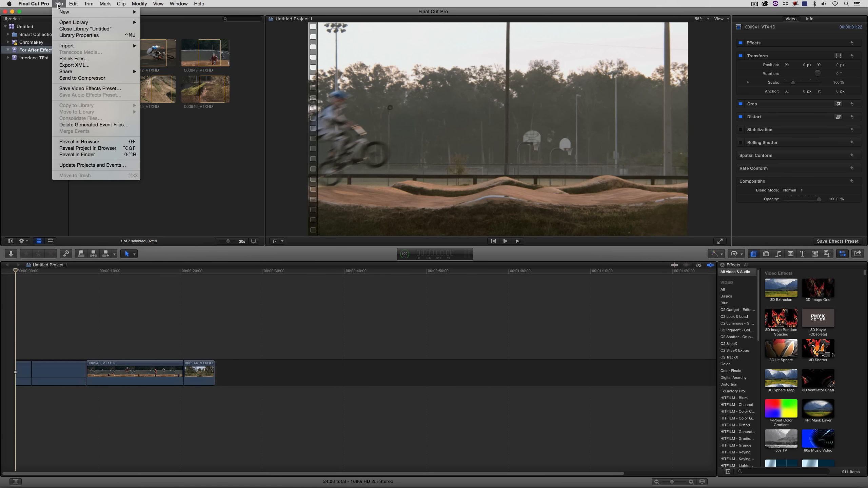
pyautogui.click(74, 65)
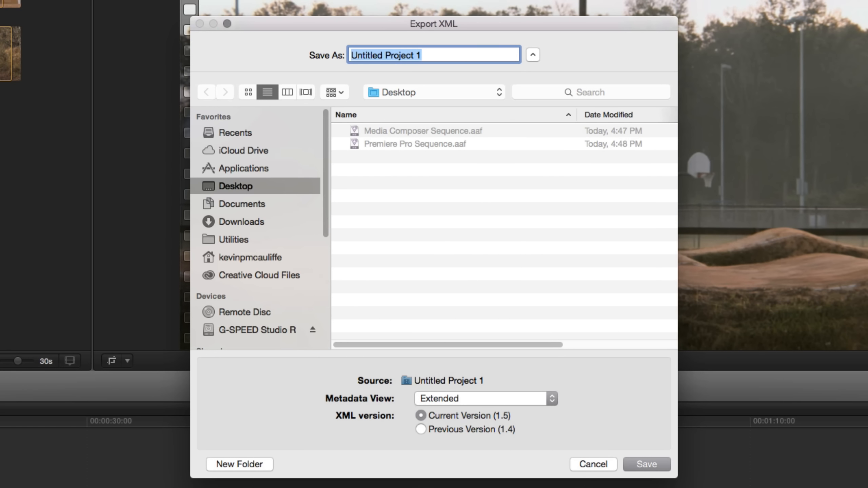
pyautogui.write('FCPX ')
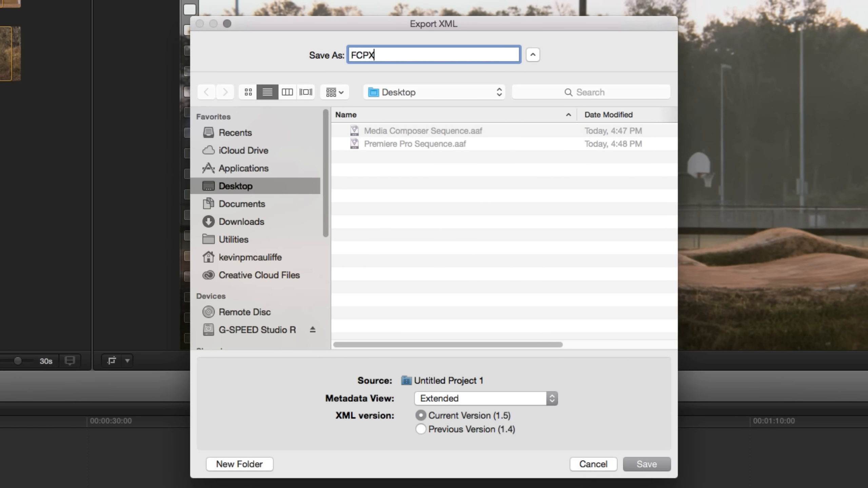
pyautogui.write('Sequence')
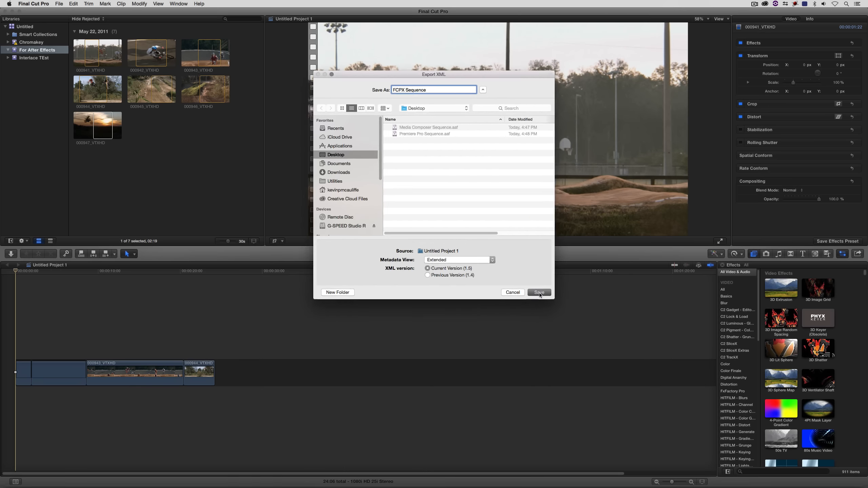
pyautogui.click(647, 464)
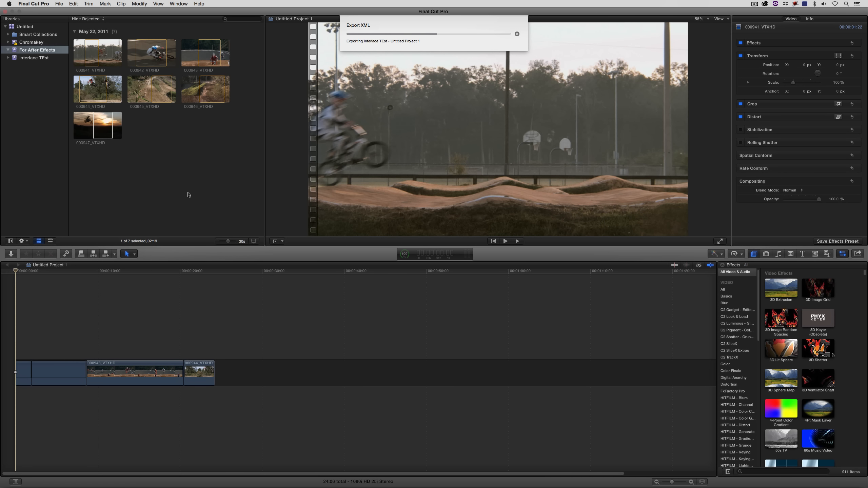
# Step: Switch to DaVinci Resolve and open the Untitled Project
pyautogui.press('super+h')
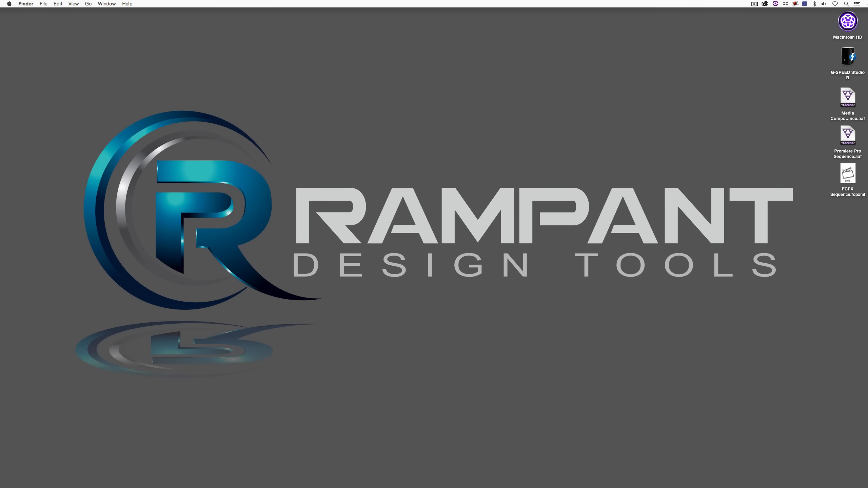
pyautogui.press('super+Tab')
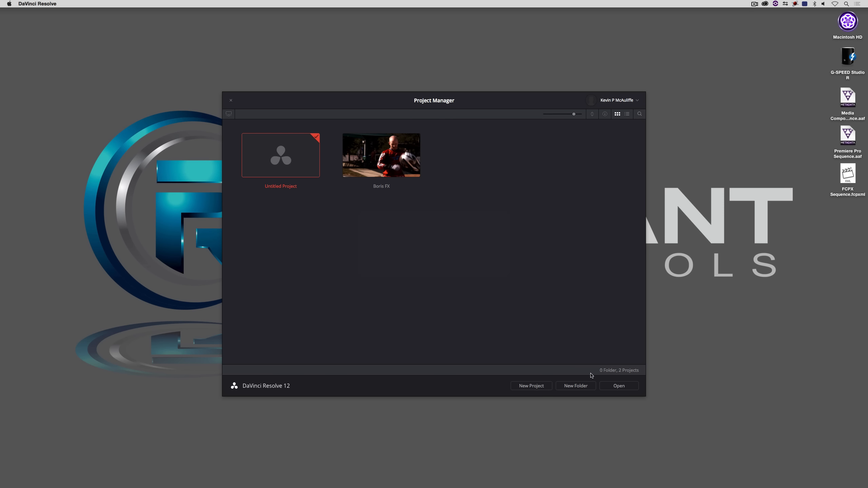
pyautogui.click(613, 386)
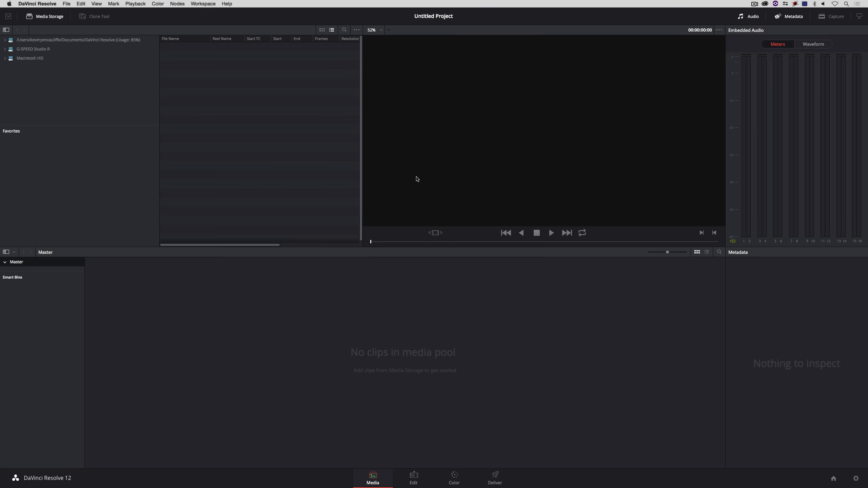
# Step: Import Media Composer Sequence.aaf from the Desktop, setting the timeline resolution to 1280 x 720
pyautogui.click(67, 4)
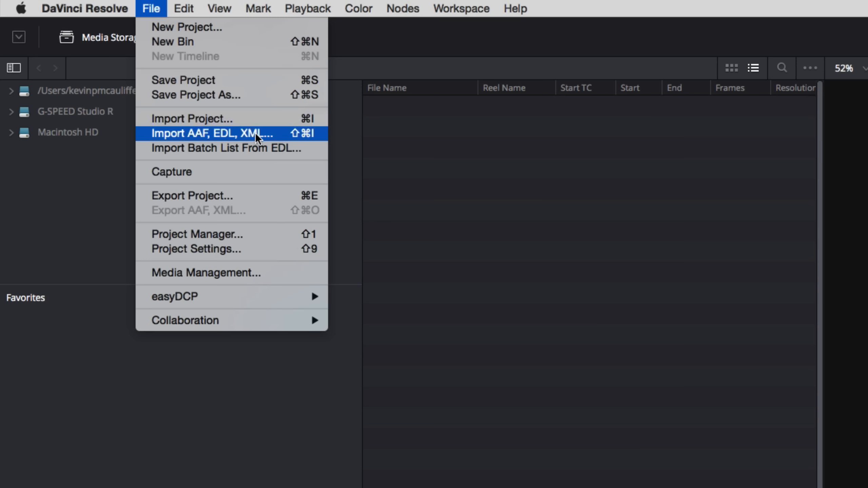
pyautogui.click(269, 134)
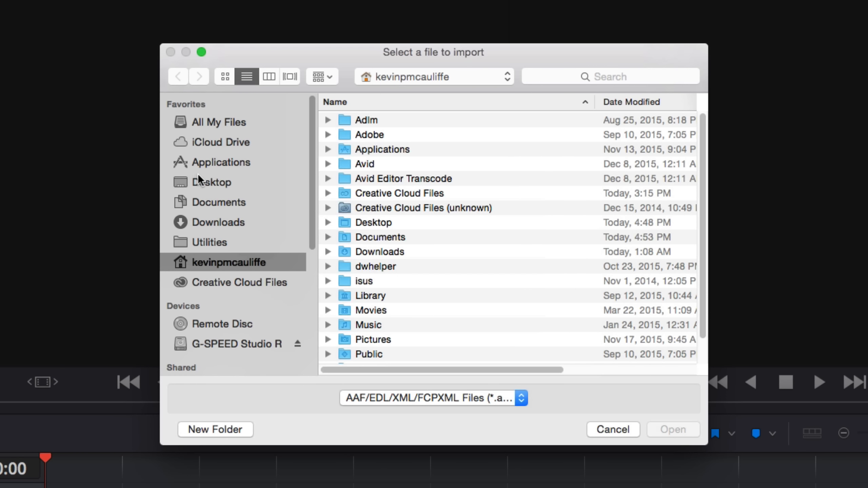
pyautogui.click(198, 174)
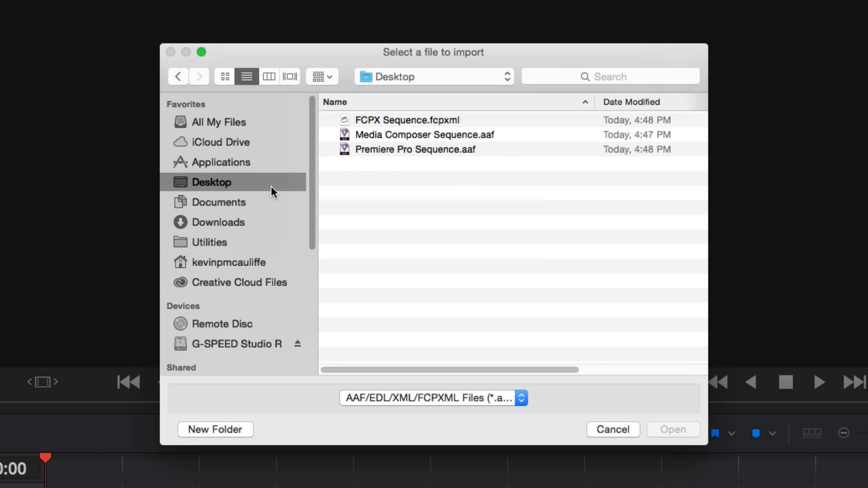
pyautogui.click(417, 136)
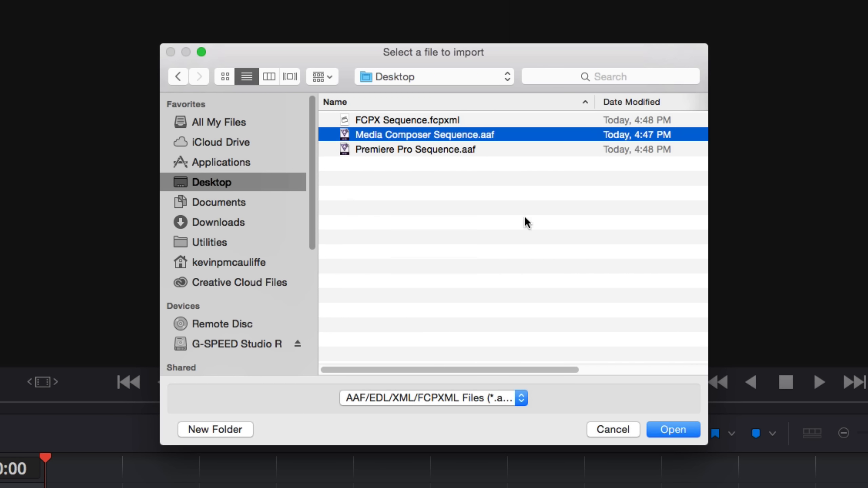
pyautogui.click(677, 424)
pyautogui.click(420, 293)
pyautogui.write('1280')
pyautogui.press('Tab')
pyautogui.write('720')
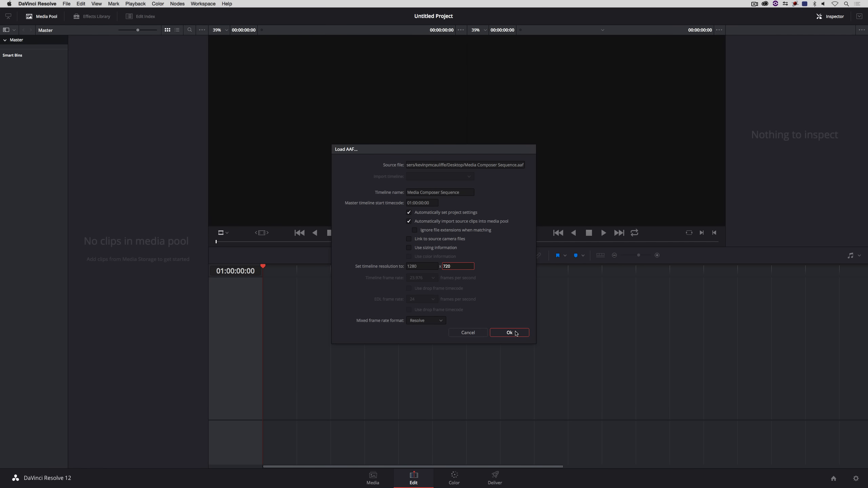
pyautogui.click(509, 332)
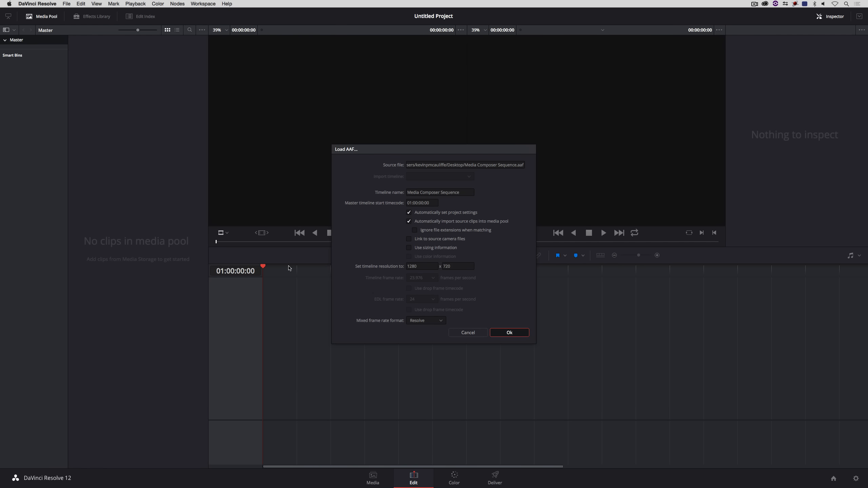
# Step: Scrub and play through the imported timeline and zoom it out to review the clips
pyautogui.moveTo(310, 269); pyautogui.dragTo(222, 317)
pyautogui.press('space')
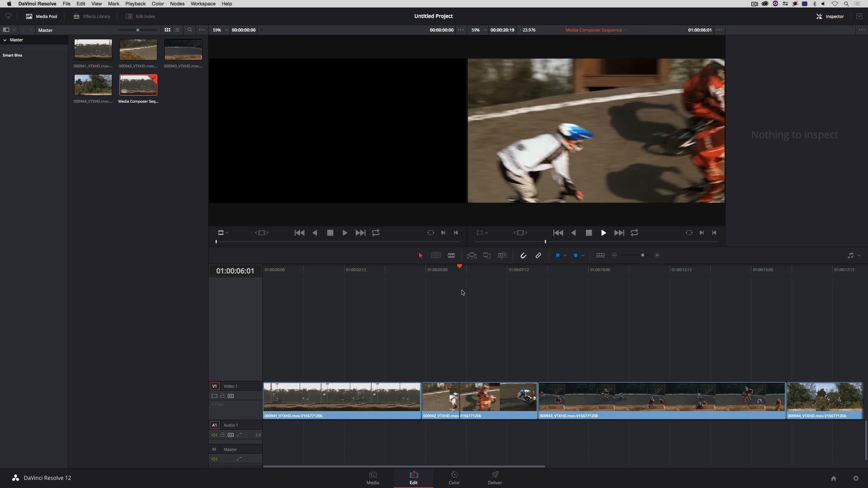
pyautogui.moveTo(496, 270); pyautogui.dragTo(717, 312)
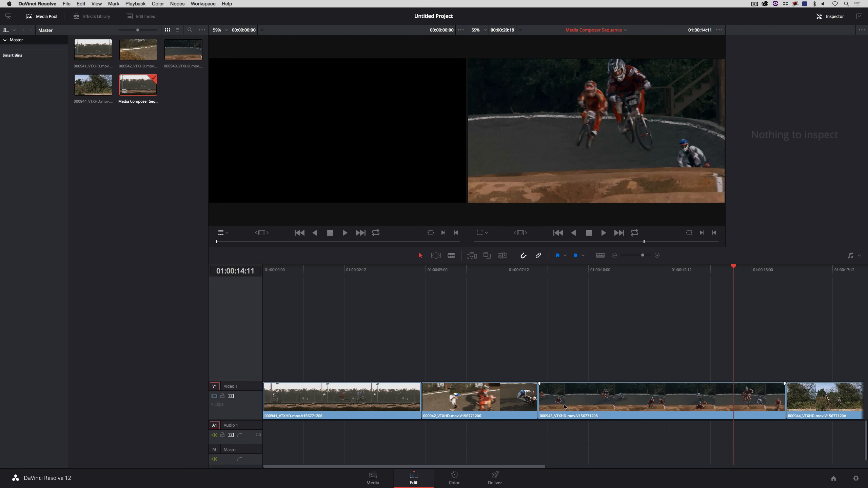
pyautogui.press('super+minus')
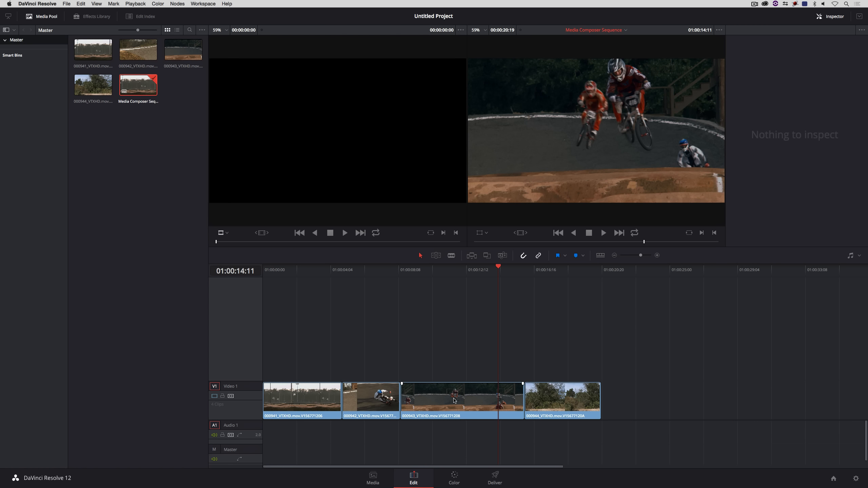
# Step: On the Media page, browse the G-SPEED Studio R drive to the Elements > Rampant Design folder
pyautogui.click(367, 484)
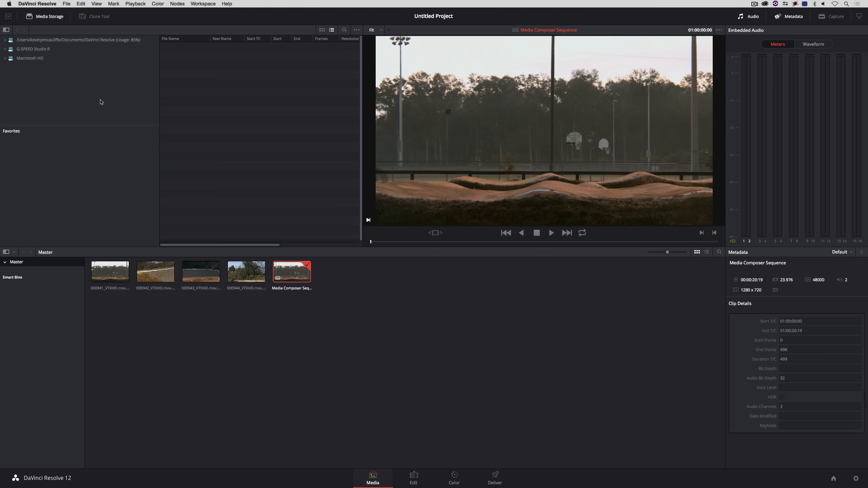
pyautogui.click(5, 49)
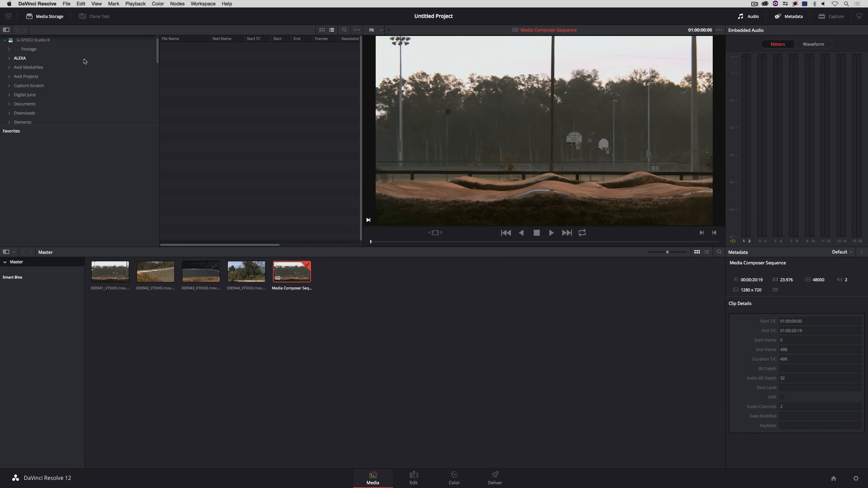
pyautogui.scroll(-1, 49, 94)
pyautogui.click(13, 111)
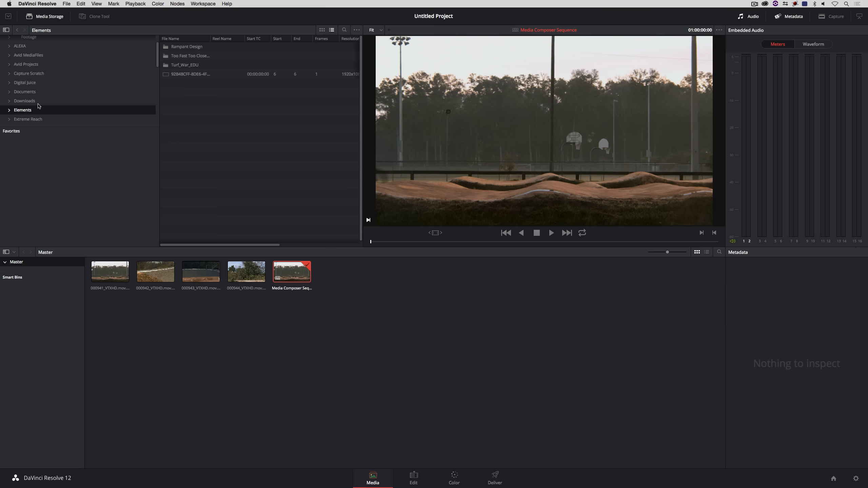
pyautogui.doubleClick(186, 46)
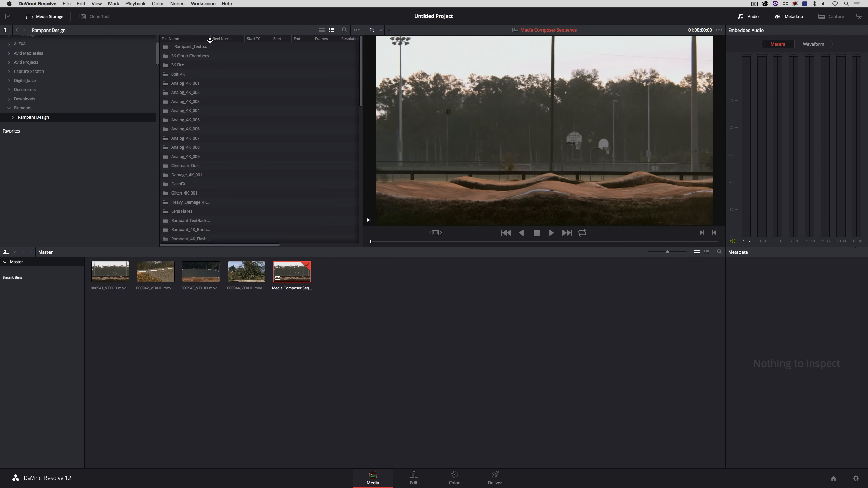
# Step: Open the Rampant_4K_Studio_Flares_001 folder, preview Rampant_4K_Studio_Flares_001.mov and add it to the media pool
pyautogui.scroll(-3, 268, 141)
pyautogui.scroll(-10, 269, 141)
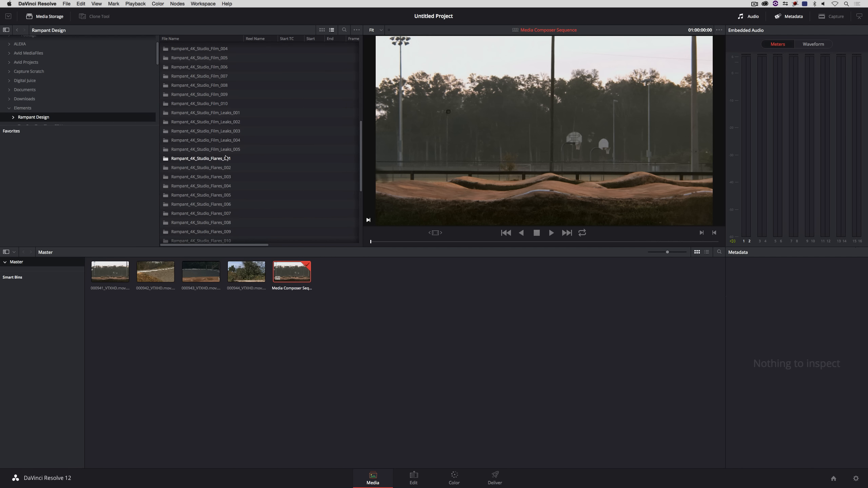
pyautogui.click(202, 159)
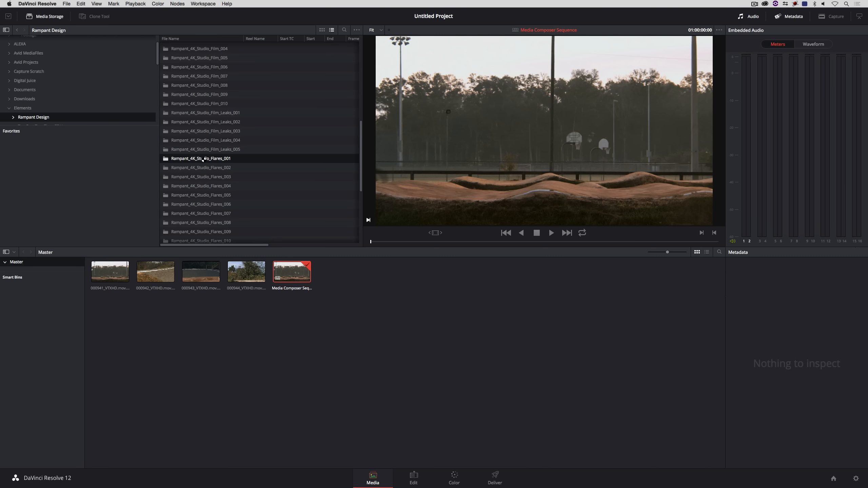
pyautogui.doubleClick(203, 159)
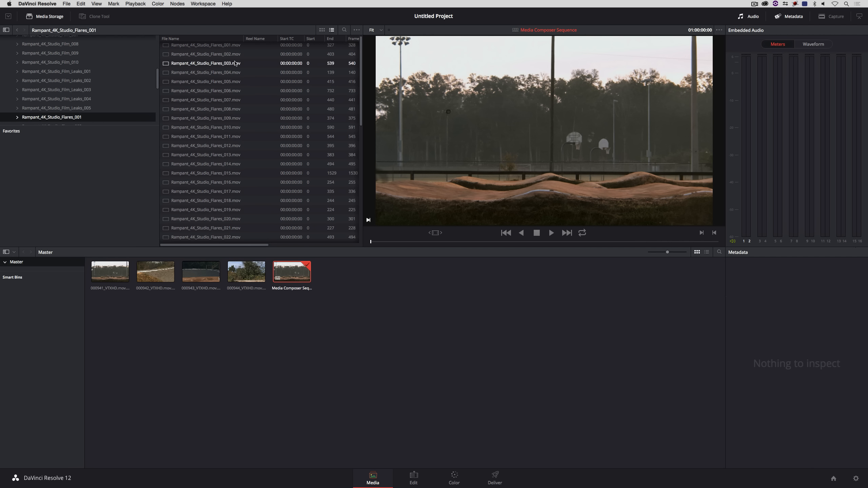
pyautogui.click(205, 46)
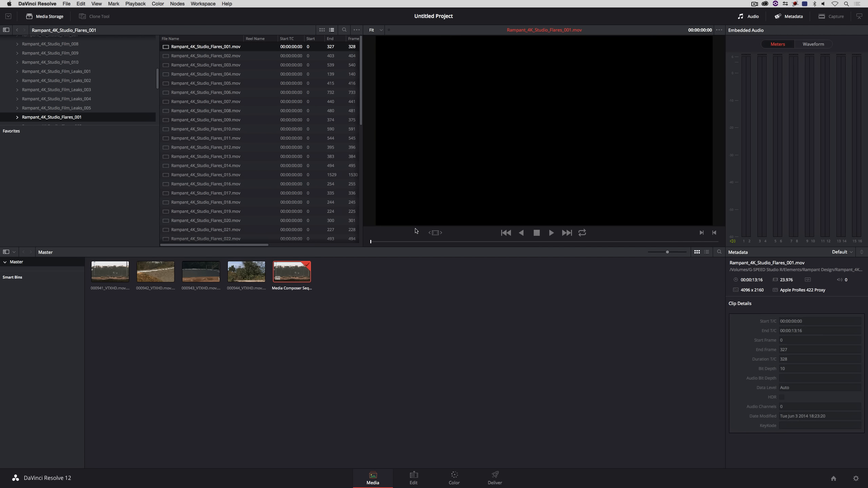
pyautogui.moveTo(452, 242); pyautogui.dragTo(418, 241)
pyautogui.moveTo(225, 47); pyautogui.dragTo(348, 272)
pyautogui.moveTo(419, 242); pyautogui.dragTo(550, 244)
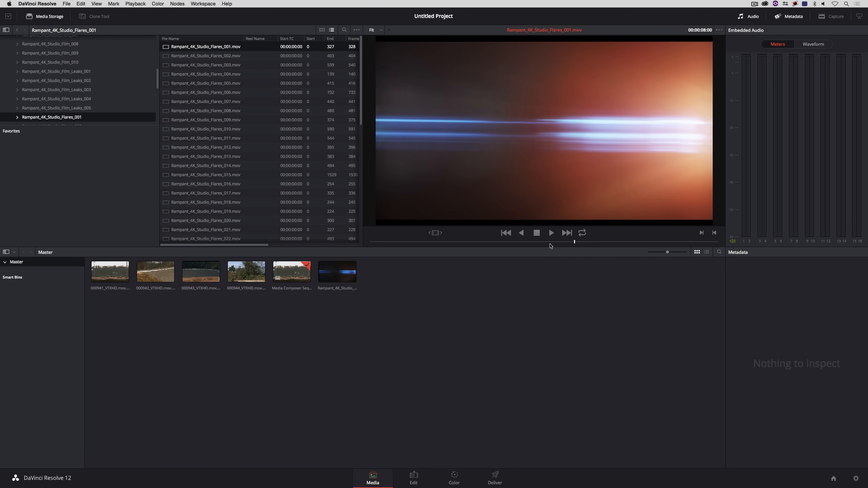
# Step: Preview Rampant_4K_Studio_Flares_007.mov, then open the Rampant_4K_Flash_Transitions_001 folder
pyautogui.click(232, 103)
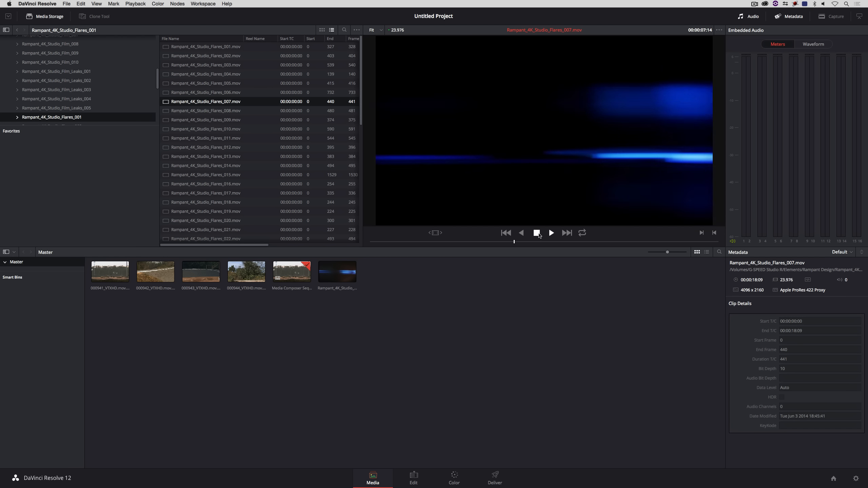
pyautogui.click(536, 234)
pyautogui.scroll(-2, 136, 96)
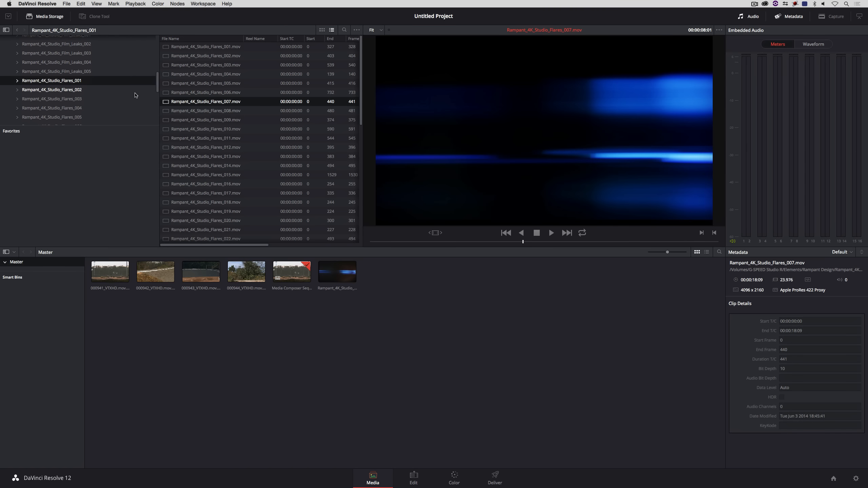
pyautogui.scroll(6, 83, 97)
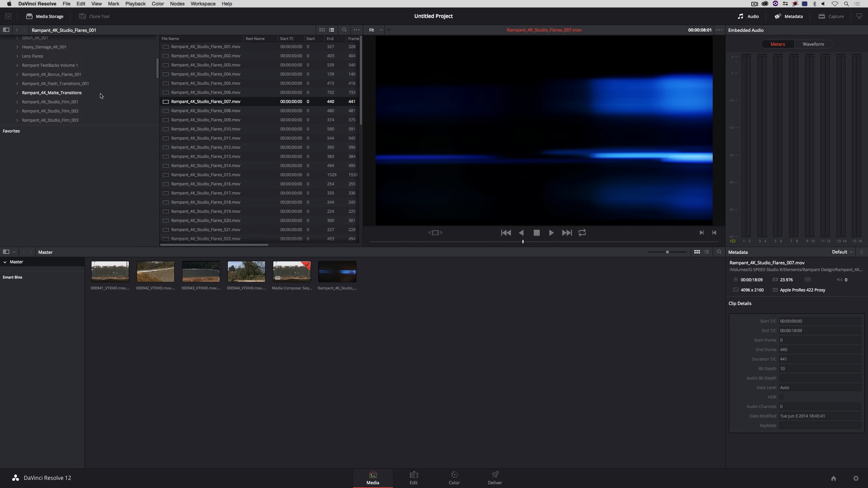
pyautogui.click(58, 83)
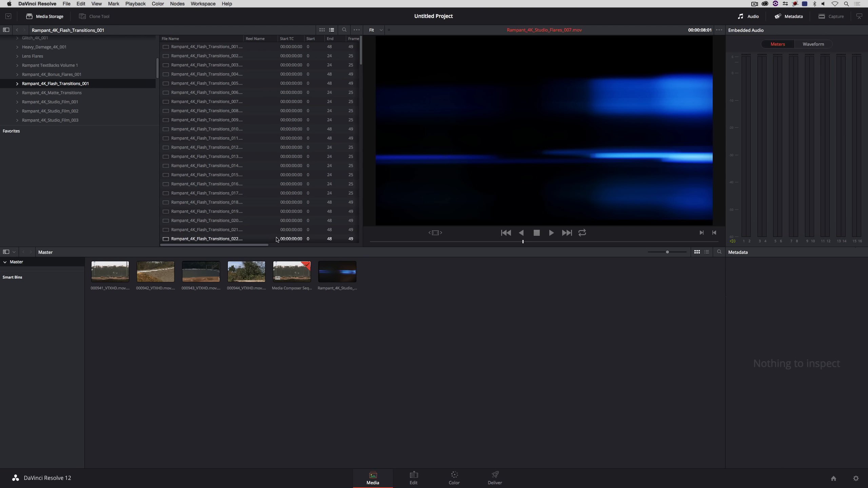
# Step: Widen the file name column, preview Rampant_4K_Flash_Transitions_020.mp4 and add it to the media pool
pyautogui.moveTo(361, 56); pyautogui.dragTo(360, 68)
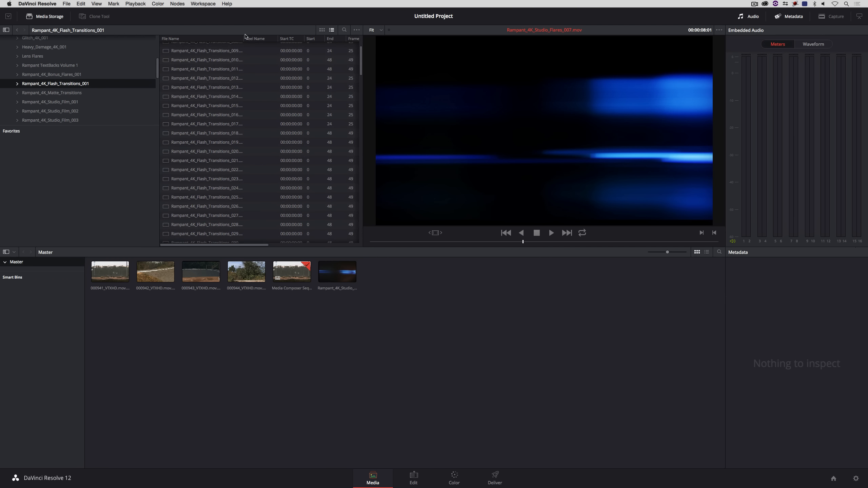
pyautogui.moveTo(244, 38); pyautogui.dragTo(277, 39)
pyautogui.click(218, 151)
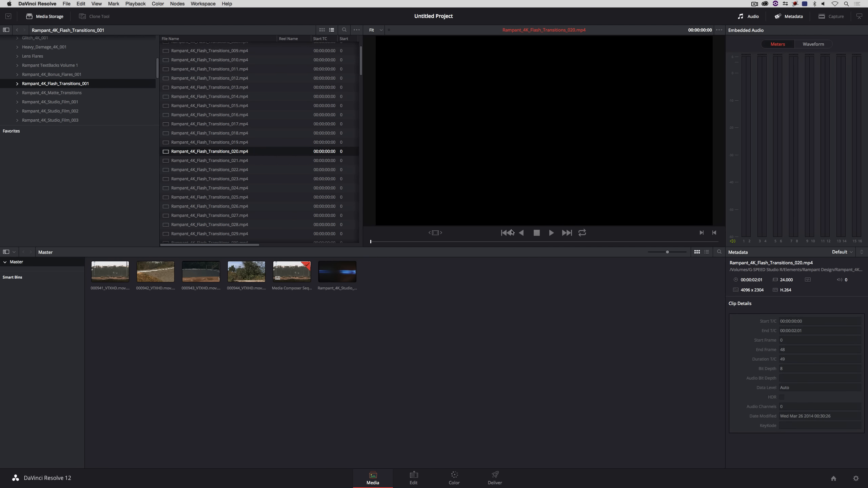
pyautogui.click(550, 233)
pyautogui.moveTo(219, 153); pyautogui.dragTo(432, 288)
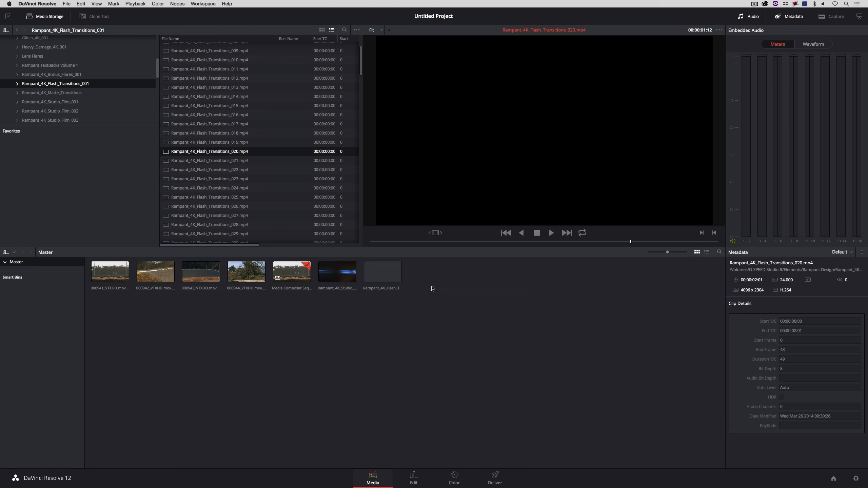
# Step: Preview Rampant_4K_Flash_Transitions_028.mp4 and add it to the media pool
pyautogui.scroll(-5, 205, 120)
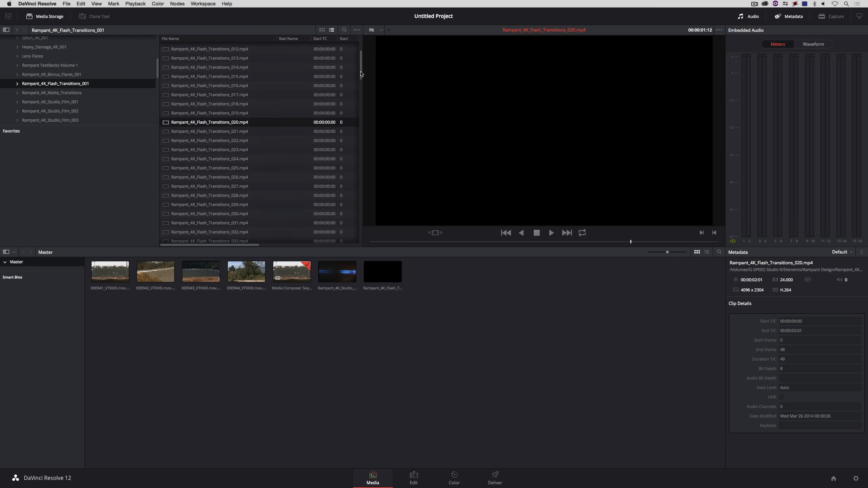
pyautogui.click(205, 147)
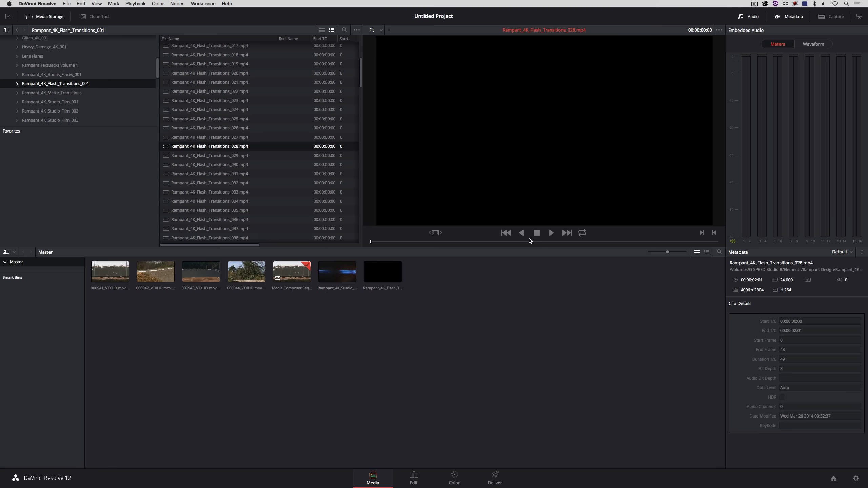
pyautogui.click(550, 233)
pyautogui.moveTo(217, 147); pyautogui.dragTo(445, 283)
# Step: Preview several more flash transition clips and add Rampant_4K_Flash_Transitions_060.mp4 to the media pool
pyautogui.scroll(-10, 275, 180)
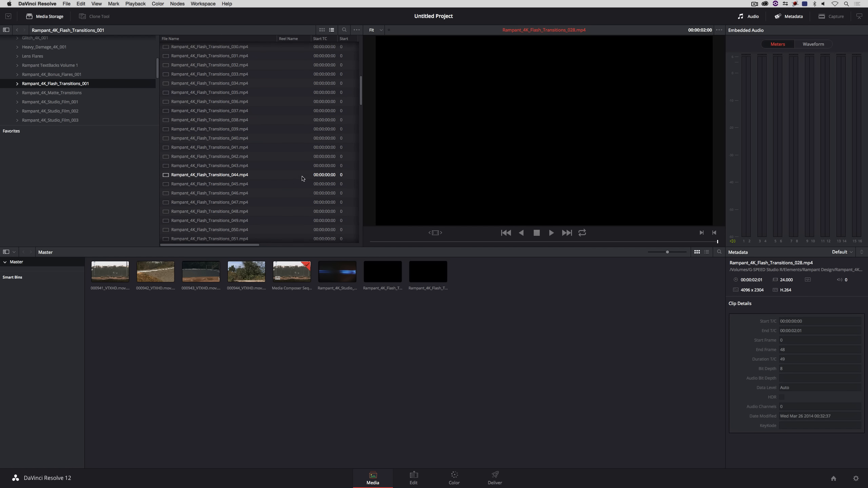
pyautogui.click(242, 172)
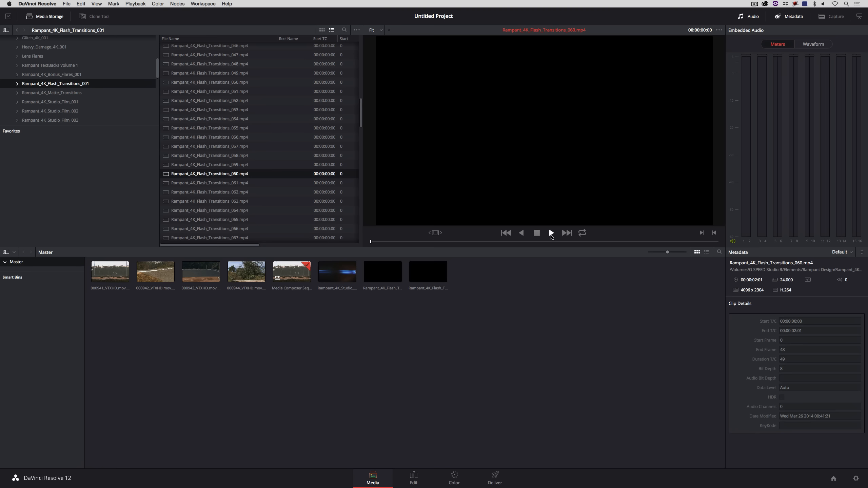
pyautogui.click(551, 233)
pyautogui.scroll(2, 268, 168)
pyautogui.click(242, 123)
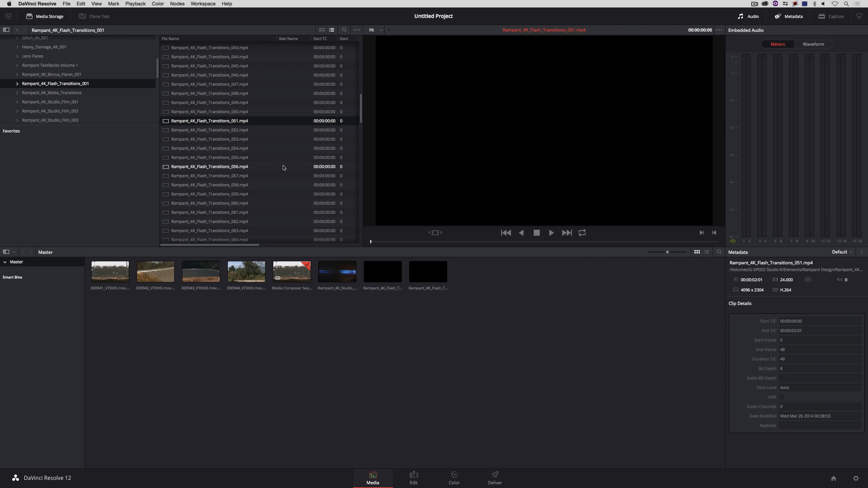
pyautogui.click(551, 233)
pyautogui.click(237, 203)
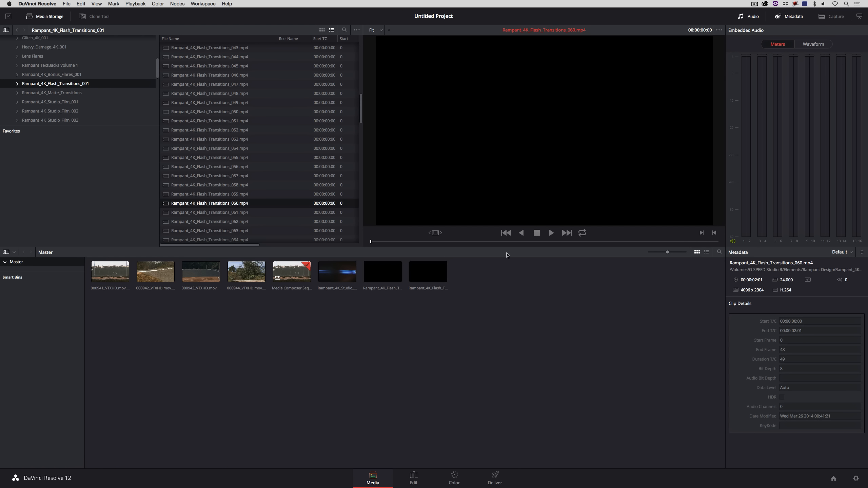
pyautogui.click(551, 232)
pyautogui.moveTo(268, 204); pyautogui.dragTo(504, 276)
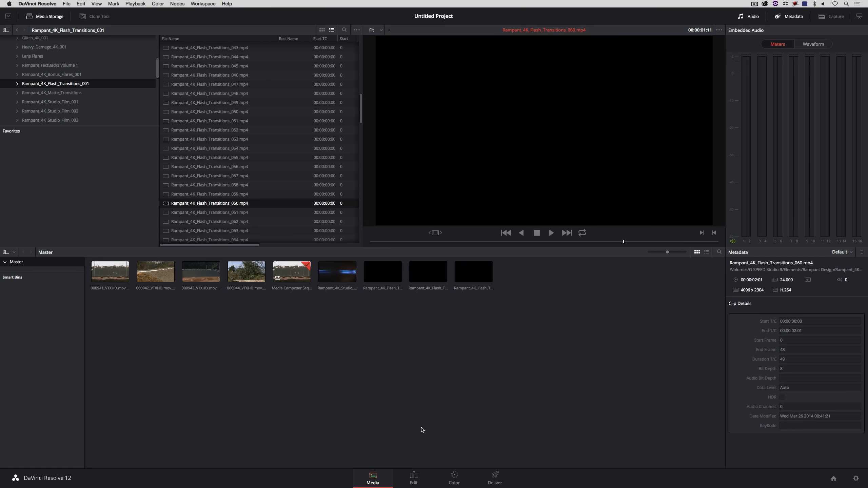
# Step: On the Edit page, load the Flares_001 clip into the source viewer and mark an In point about 3 seconds in
pyautogui.click(414, 479)
pyautogui.moveTo(495, 277); pyautogui.dragTo(402, 290)
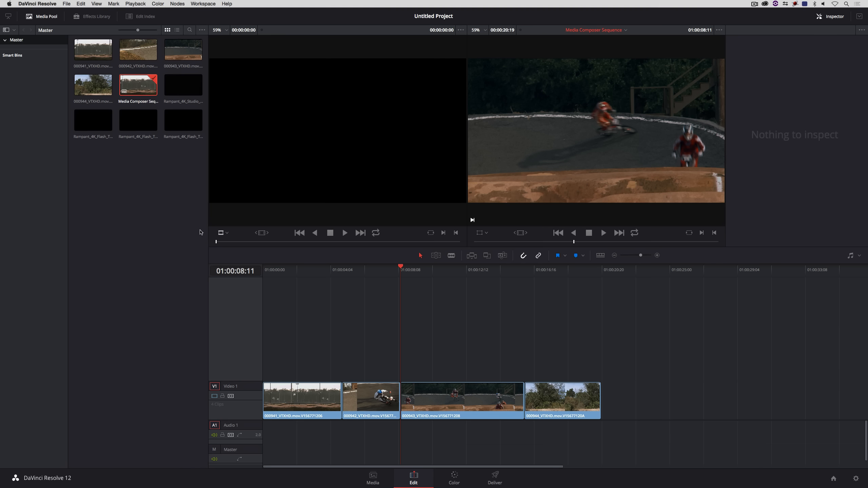
pyautogui.moveTo(183, 85); pyautogui.dragTo(257, 143)
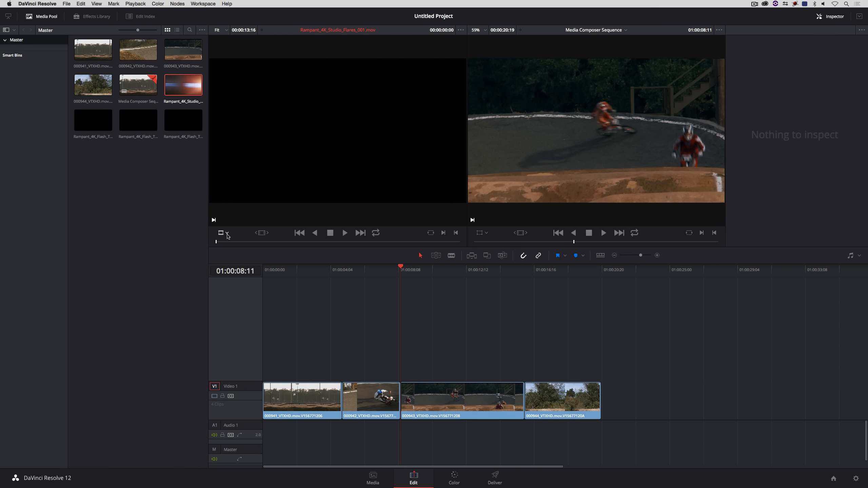
pyautogui.moveTo(241, 242); pyautogui.dragTo(270, 240)
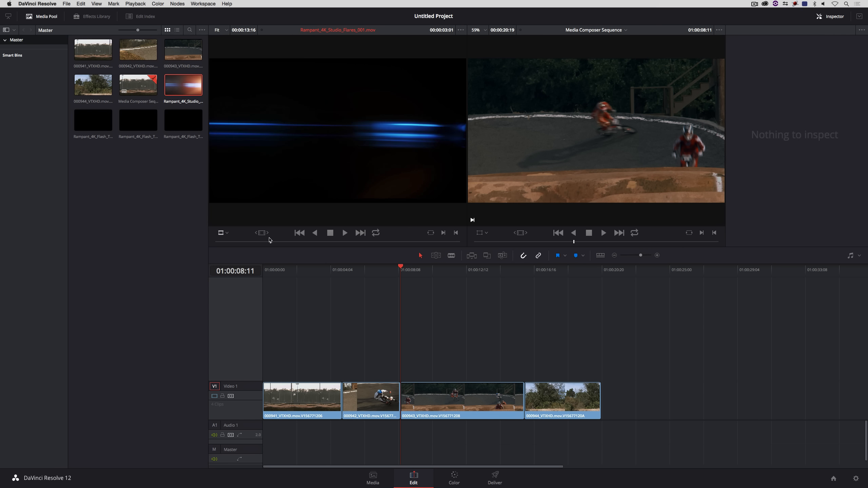
pyautogui.press('i')
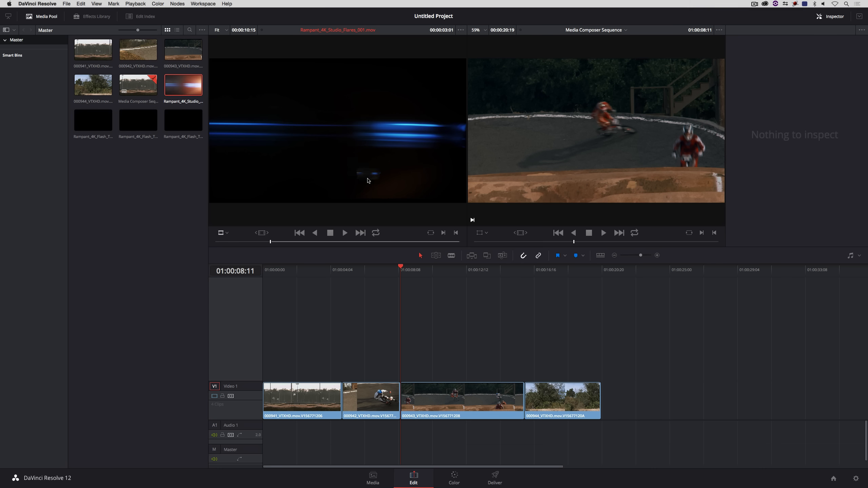
# Step: Add a video track and place the flare clip on Video 2 over the third clip, trimming its end to that clip's end
pyautogui.rightClick(233, 343)
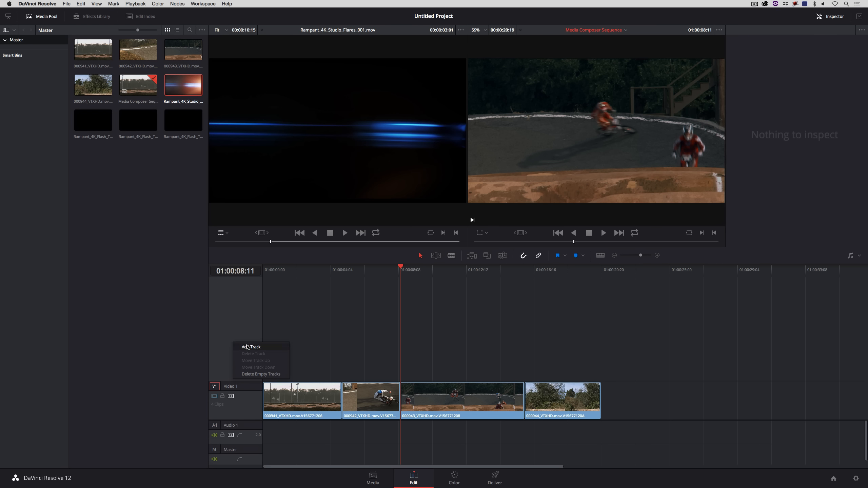
pyautogui.click(248, 347)
pyautogui.moveTo(324, 152); pyautogui.dragTo(403, 359)
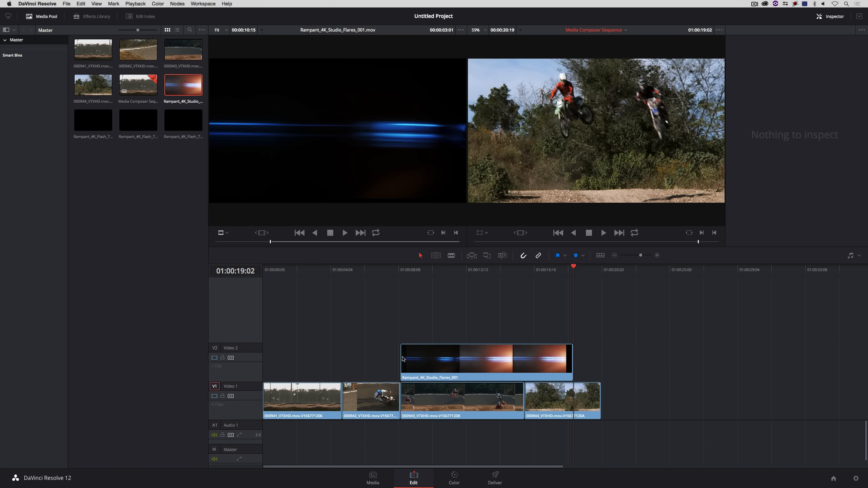
pyautogui.moveTo(545, 270); pyautogui.dragTo(524, 281)
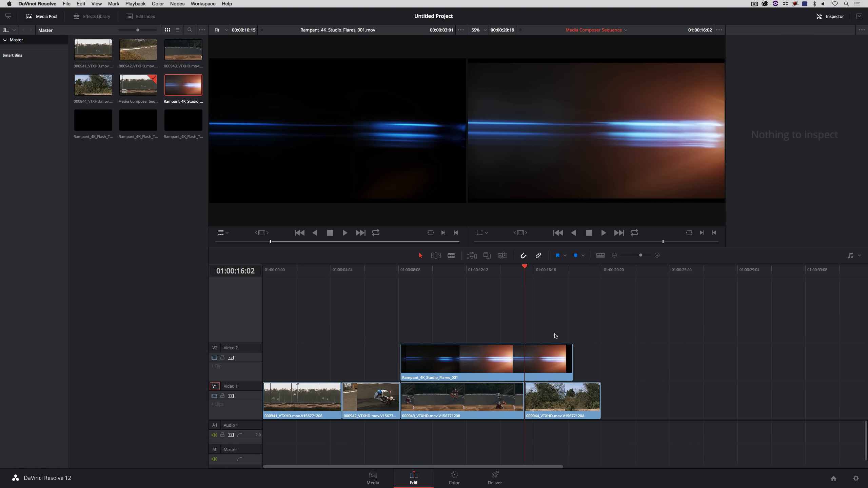
pyautogui.moveTo(572, 355); pyautogui.dragTo(524, 356)
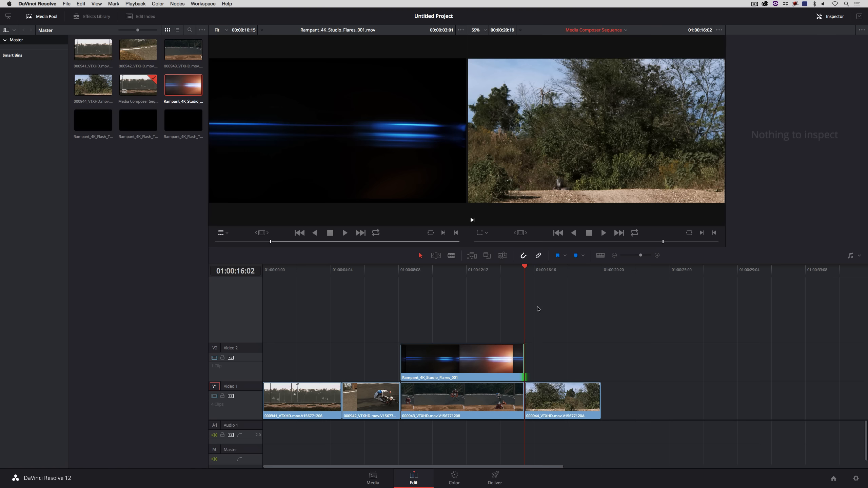
# Step: Load Rampant_4K_Flash_Transitions_020 into the source viewer, mark an In point, and place it on Video 2 at the first cut
pyautogui.moveTo(525, 270); pyautogui.dragTo(365, 319)
pyautogui.click(100, 121)
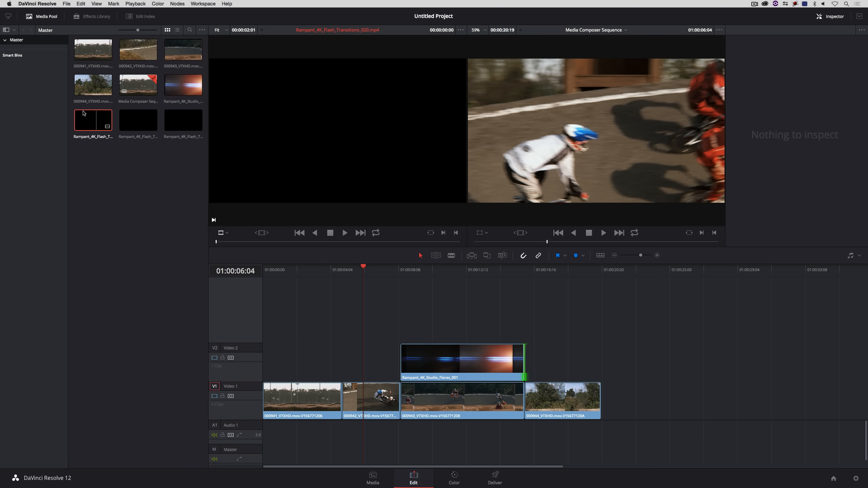
pyautogui.moveTo(221, 243); pyautogui.dragTo(433, 242)
pyautogui.moveTo(353, 242); pyautogui.dragTo(262, 242)
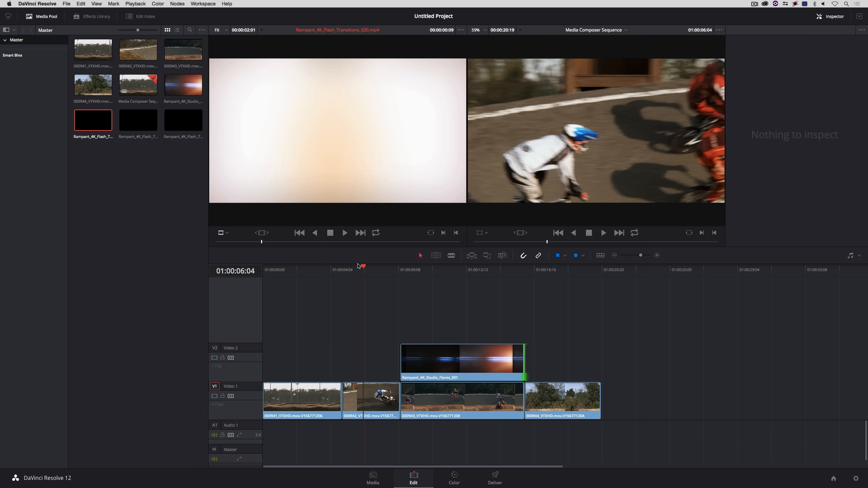
pyautogui.press('i')
pyautogui.moveTo(327, 149); pyautogui.dragTo(346, 368)
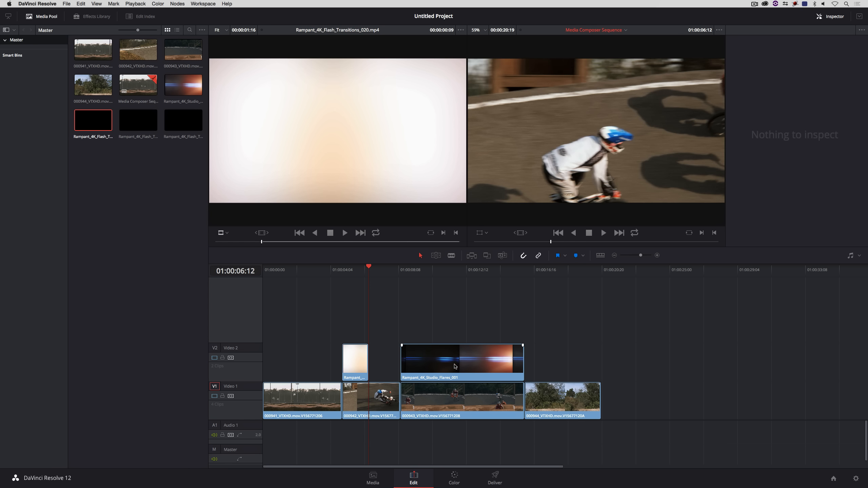
# Step: Add a third video track and place Rampant_4K_Flash_Transitions_028 on Video 3 at the start of the third clip
pyautogui.rightClick(247, 310)
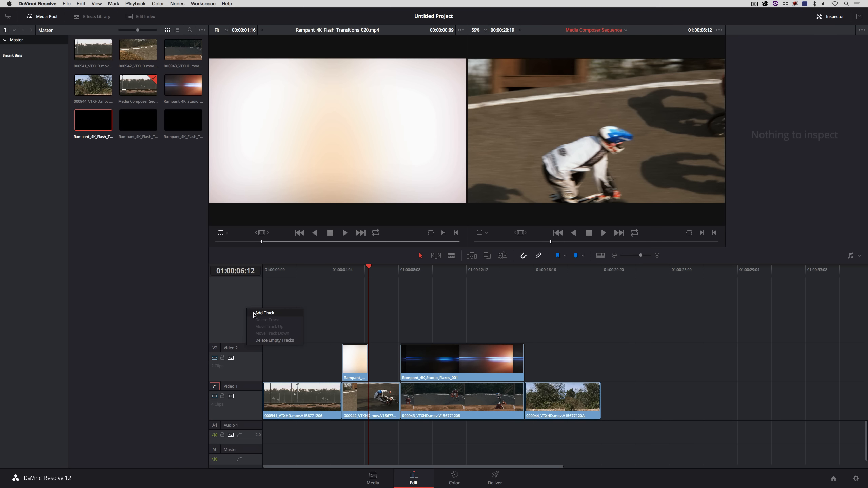
pyautogui.click(257, 313)
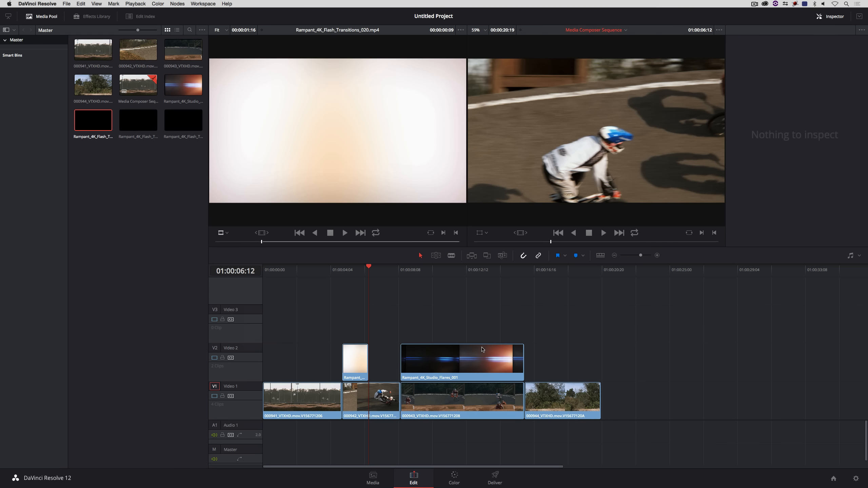
pyautogui.click(137, 117)
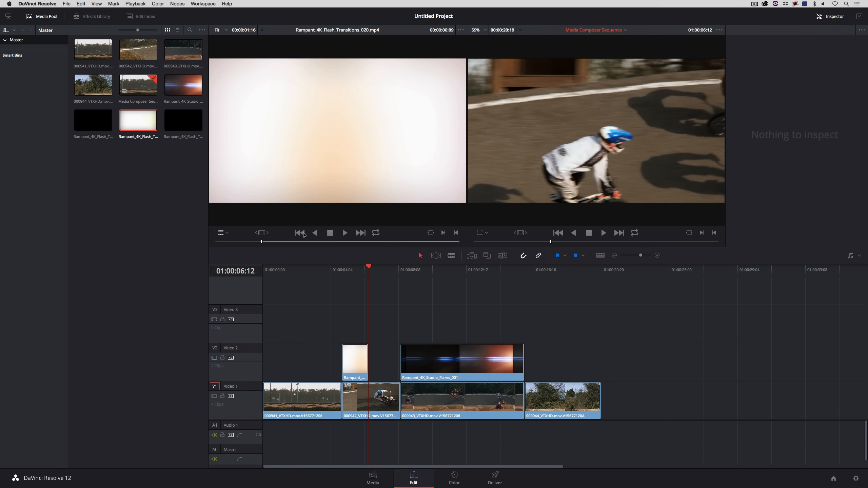
pyautogui.doubleClick(139, 124)
pyautogui.moveTo(223, 242); pyautogui.dragTo(317, 243)
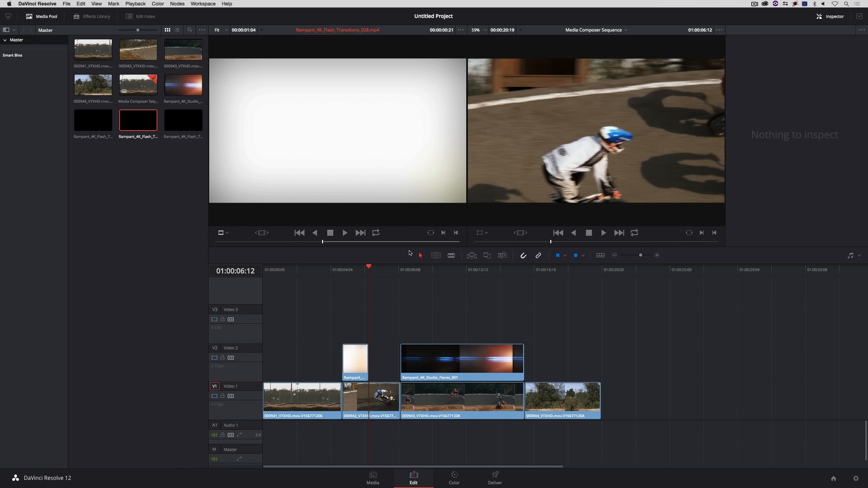
pyautogui.moveTo(324, 119); pyautogui.dragTo(417, 291)
pyautogui.moveTo(404, 321); pyautogui.dragTo(404, 322)
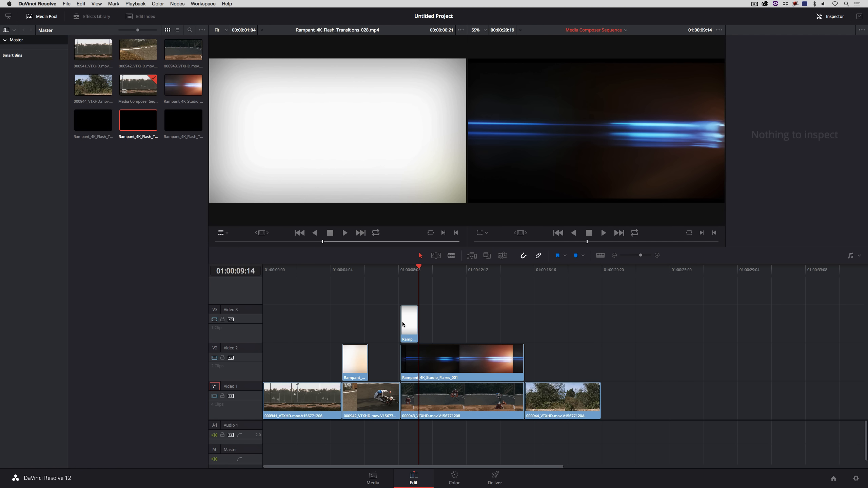
# Step: Load Rampant_4K_Flash_Transitions_060 into the source viewer, mark an In point, and place it on Video 3 at the start of the fourth clip
pyautogui.click(178, 118)
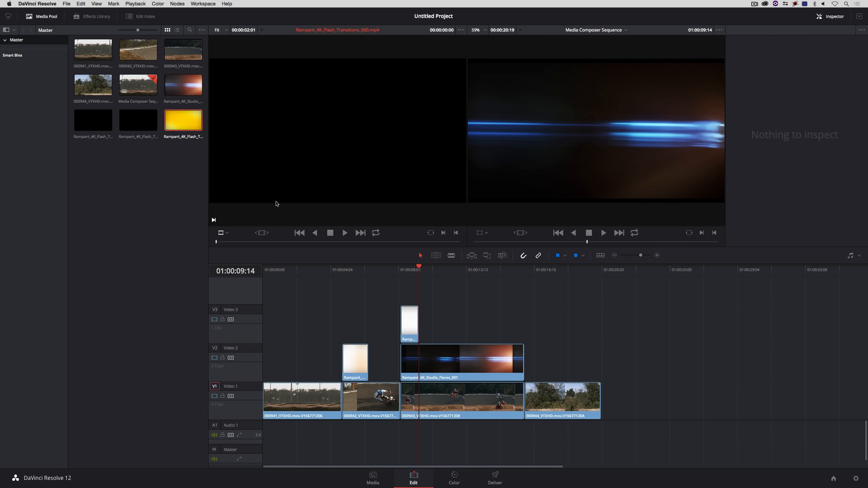
pyautogui.moveTo(238, 241); pyautogui.dragTo(285, 241)
pyautogui.press('i')
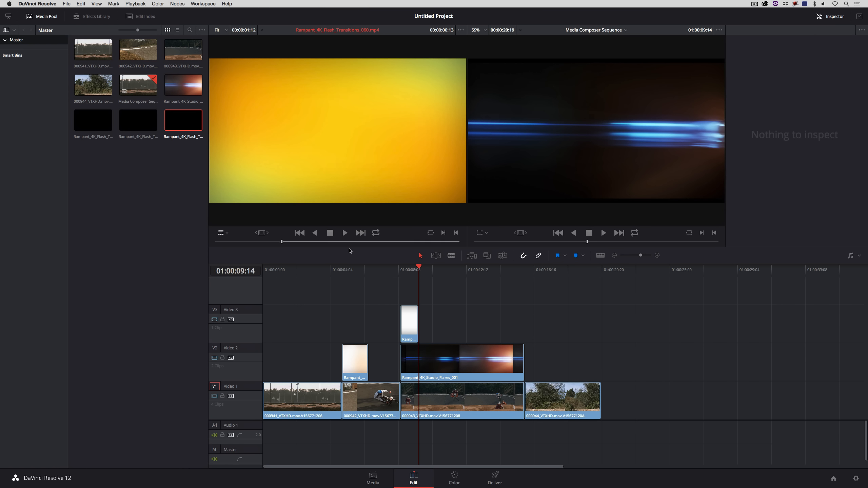
pyautogui.moveTo(422, 202); pyautogui.dragTo(524, 314)
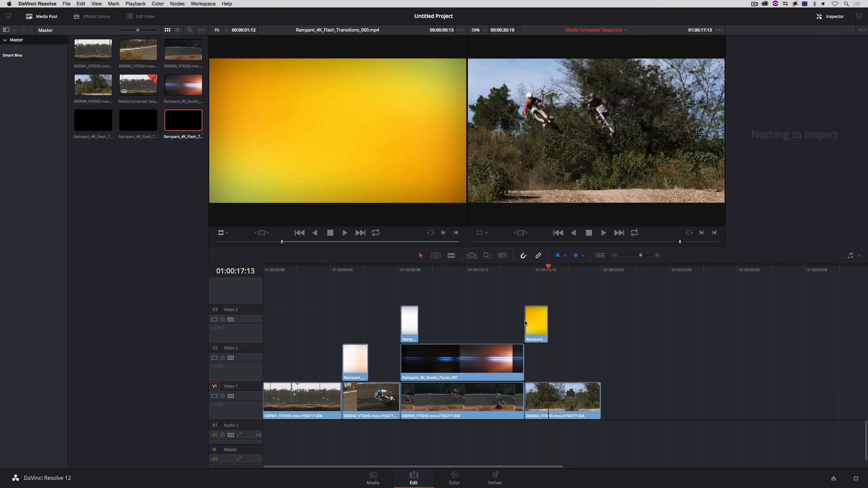
# Step: Extend the start of each of the three flash transition clips slightly earlier so they overlap their cuts
pyautogui.click(535, 279)
pyautogui.moveTo(525, 318); pyautogui.dragTo(515, 318)
pyautogui.moveTo(401, 319); pyautogui.dragTo(387, 319)
pyautogui.moveTo(343, 364); pyautogui.dragTo(322, 355)
# Step: Play back the sequence from near the beginning to review the transitions
pyautogui.click(289, 276)
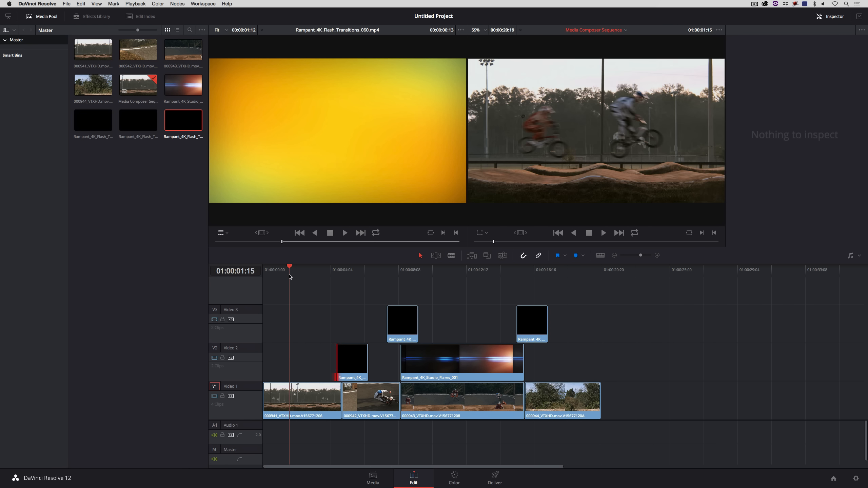
pyautogui.press('space')
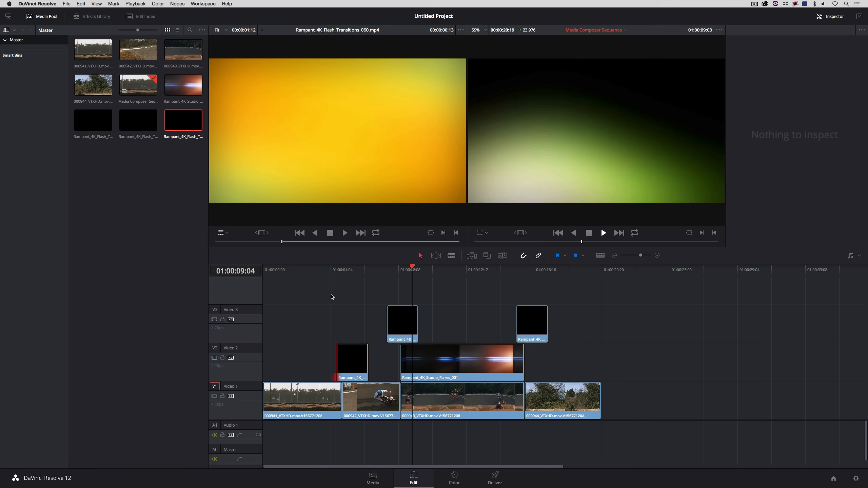
pyautogui.click(602, 229)
# Step: Select the flare clip on Video 2 and set its composite mode to Add in the Inspector
pyautogui.click(451, 356)
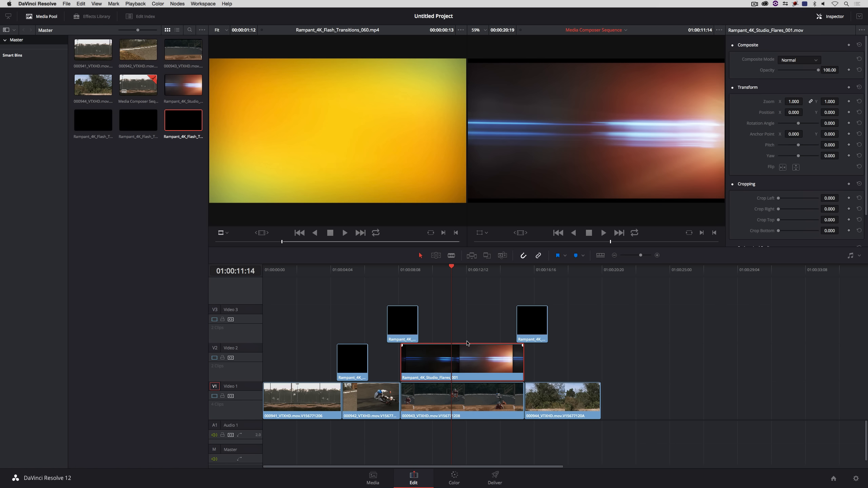
pyautogui.click(839, 18)
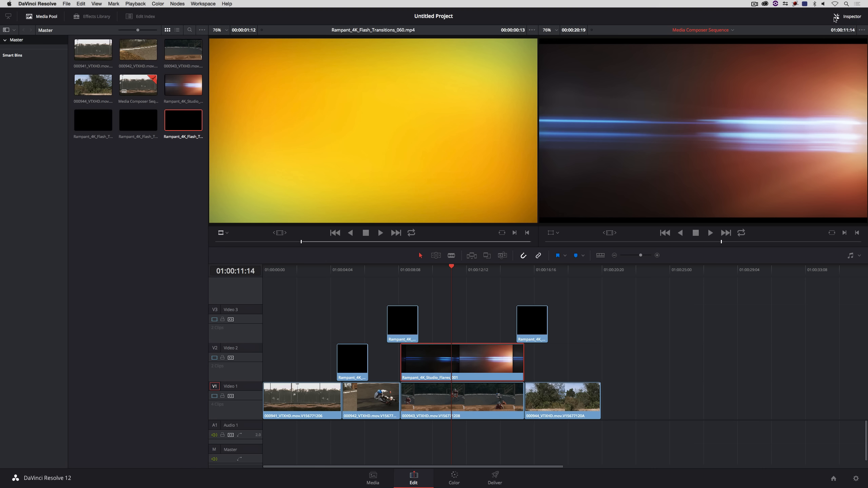
pyautogui.click(26, 4)
pyautogui.click(27, 12)
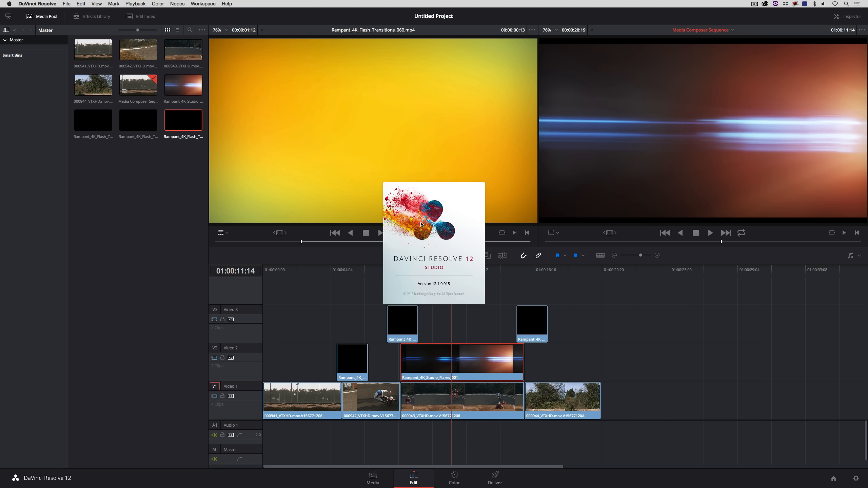
pyautogui.click(417, 237)
pyautogui.click(846, 16)
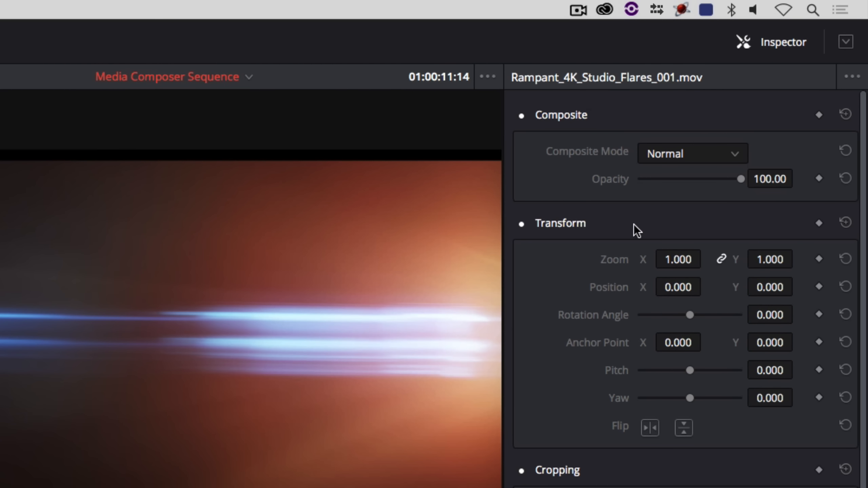
pyautogui.click(707, 147)
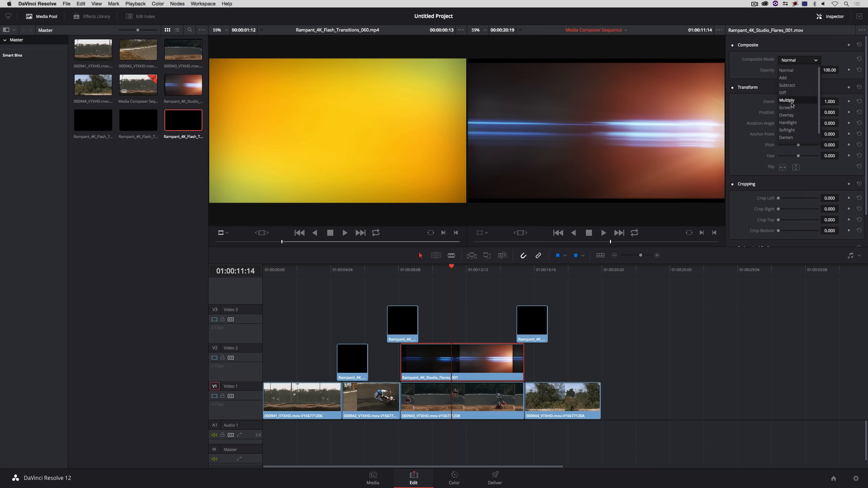
pyautogui.click(670, 275)
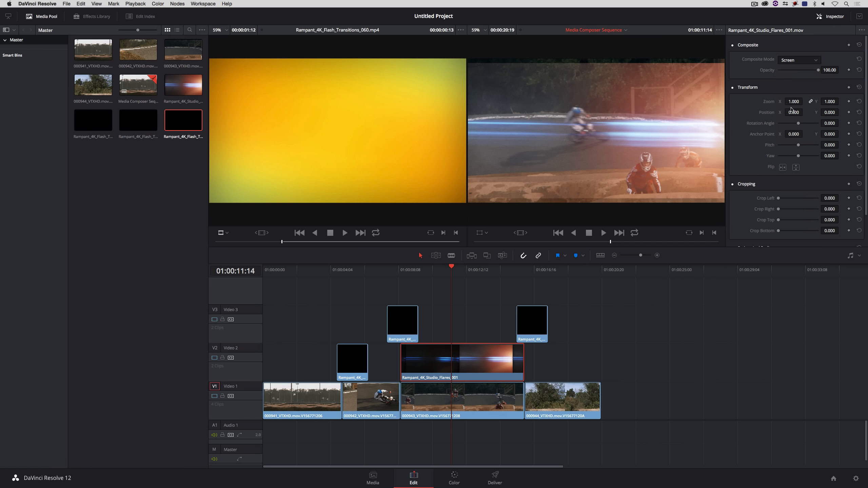
pyautogui.click(798, 60)
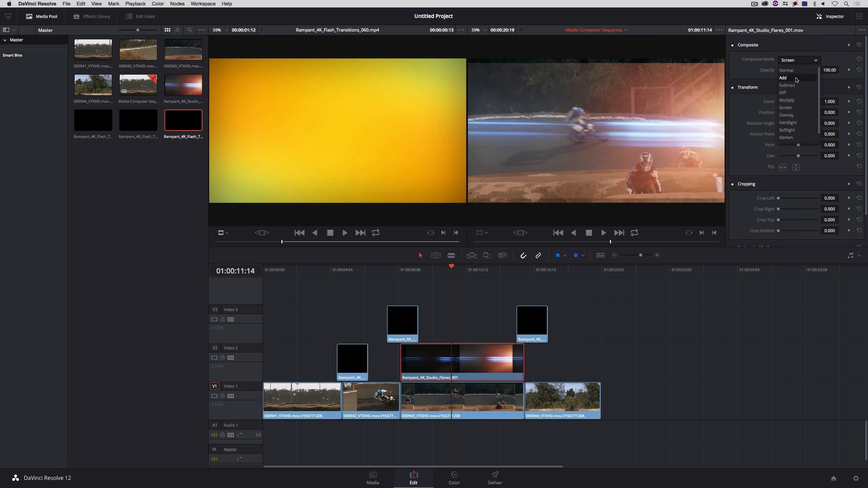
pyautogui.click(796, 79)
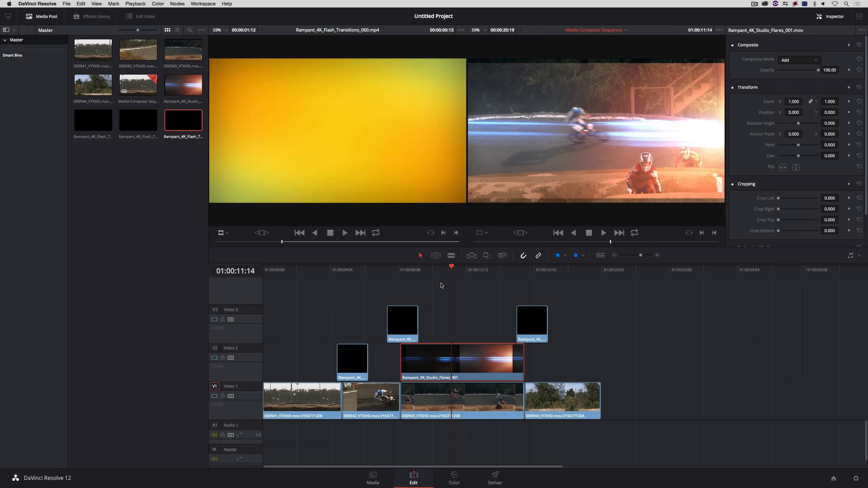
# Step: Rotate the flare clip to about 180 degrees
pyautogui.click(426, 273)
pyautogui.press('space')
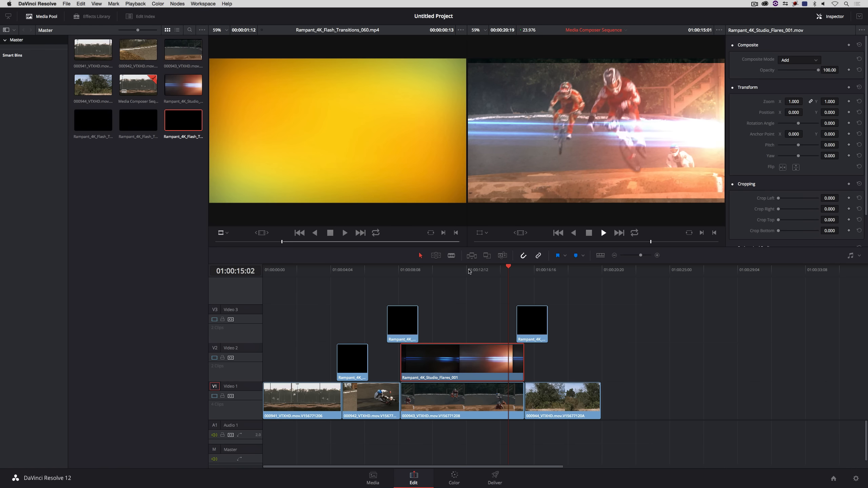
pyautogui.click(459, 272)
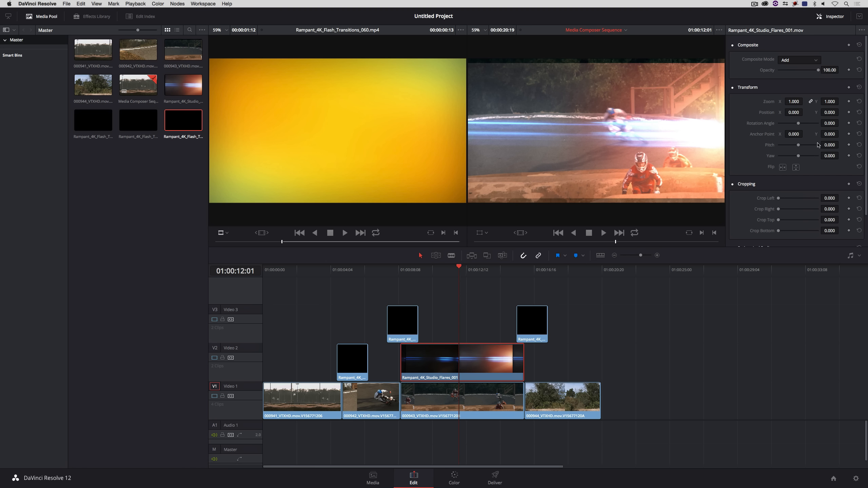
pyautogui.moveTo(803, 124); pyautogui.dragTo(826, 123)
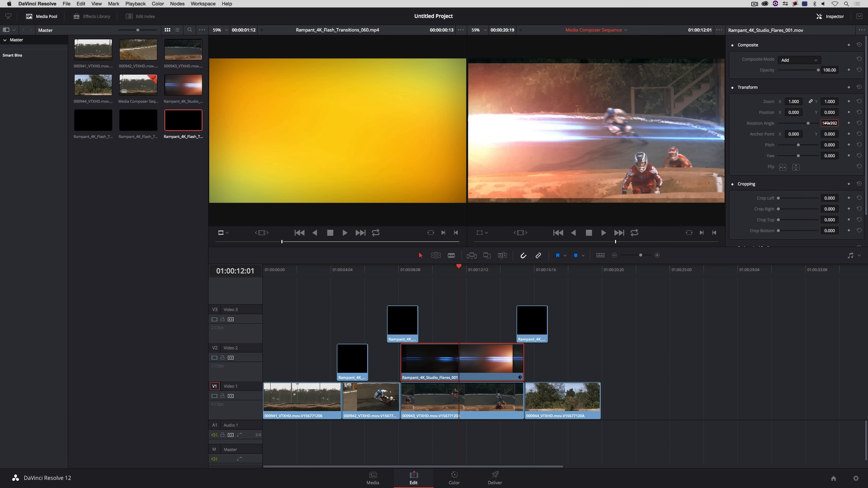
# Step: Scale the flare clip's zoom to 1.070 while playing through its section
pyautogui.moveTo(458, 270); pyautogui.dragTo(437, 272)
pyautogui.press('space')
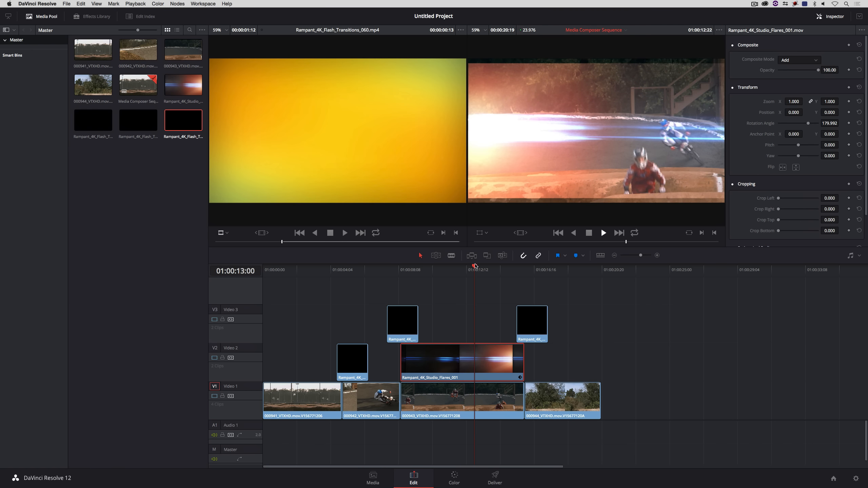
pyautogui.press('space')
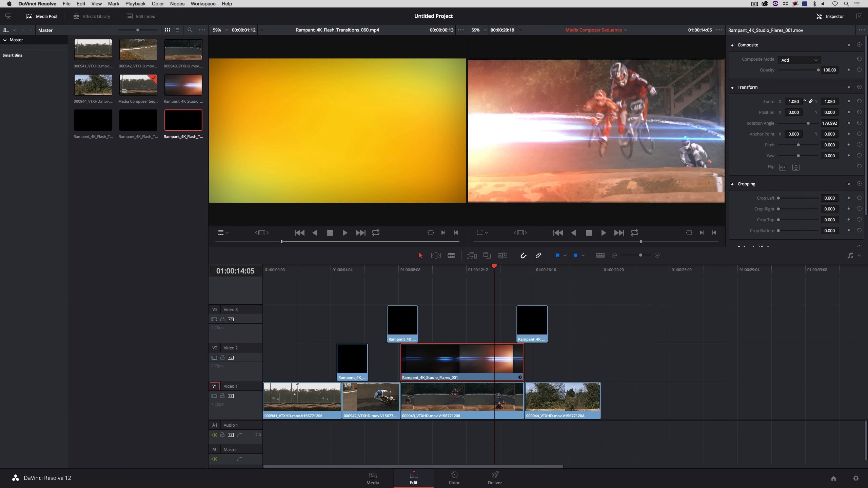
pyautogui.click(465, 270)
pyautogui.press('space')
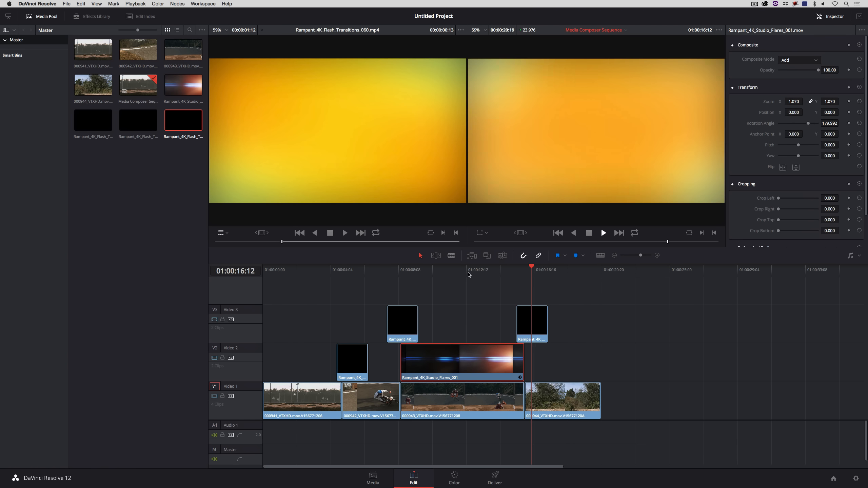
pyautogui.press('space')
# Step: Set the composite mode of the flash transition clip on Video 2 at the first cut to Add
pyautogui.moveTo(533, 273); pyautogui.dragTo(352, 274)
pyautogui.click(352, 356)
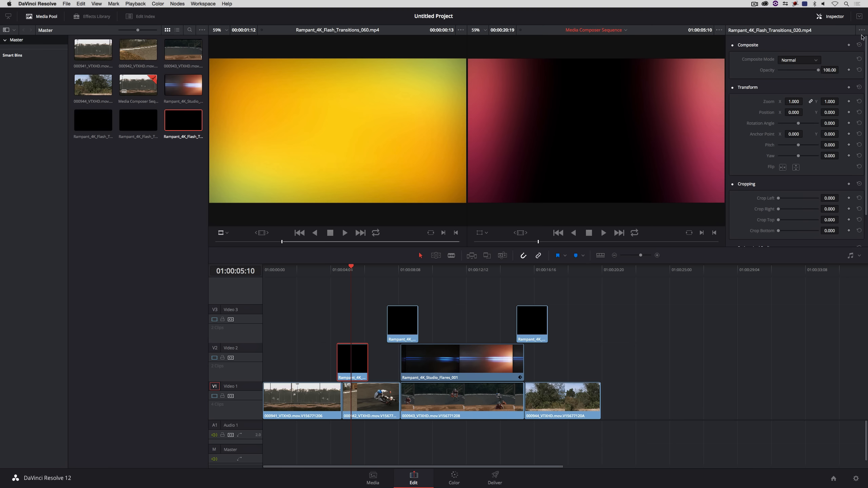
pyautogui.click(817, 60)
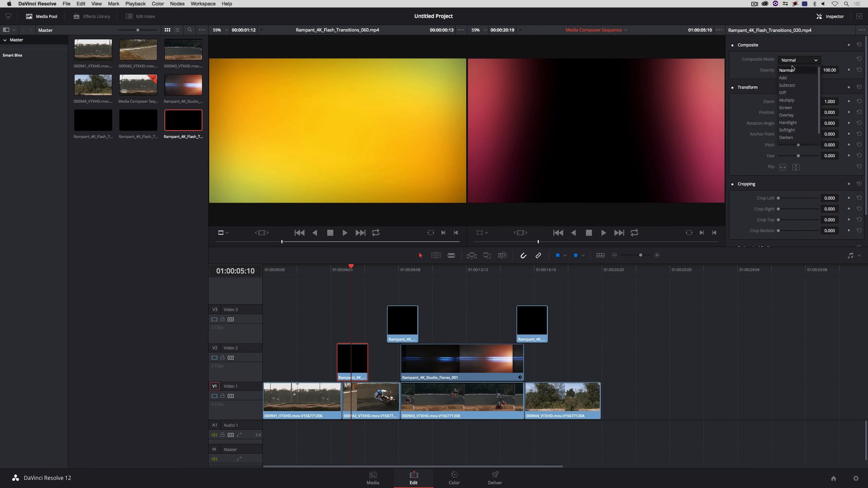
pyautogui.click(783, 78)
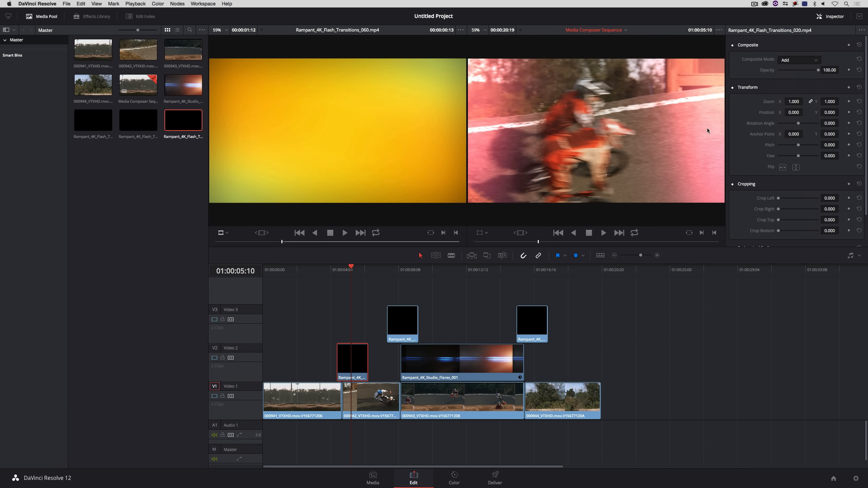
# Step: Set the composite mode of the flash transition clip on Video 3 over the third clip to Add
pyautogui.click(400, 274)
pyautogui.click(408, 323)
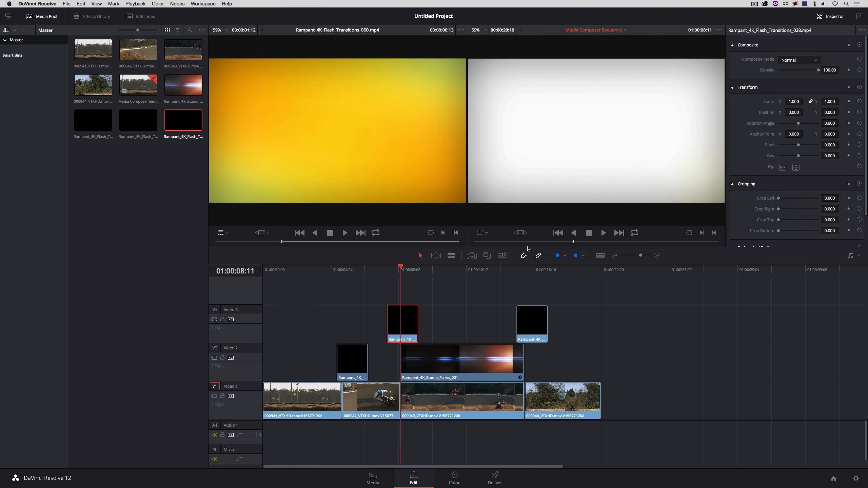
pyautogui.click(799, 61)
pyautogui.click(797, 77)
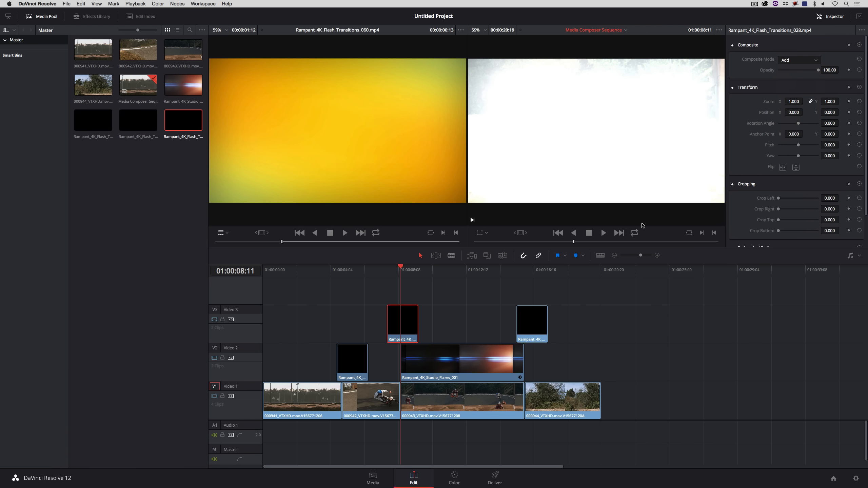
# Step: Set the Video 3 flash transition at the fourth clip to Add composite mode and play back from the start
pyautogui.click(536, 270)
pyautogui.click(531, 323)
pyautogui.click(799, 60)
pyautogui.click(798, 78)
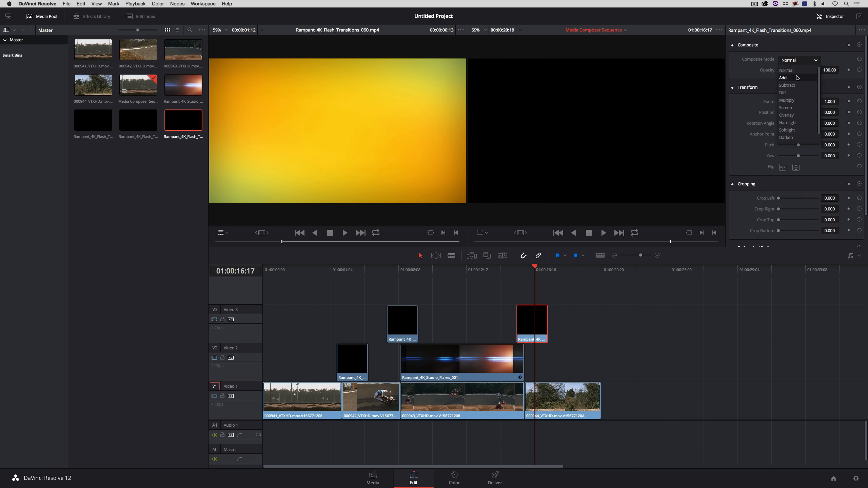
pyautogui.moveTo(376, 269); pyautogui.dragTo(294, 282)
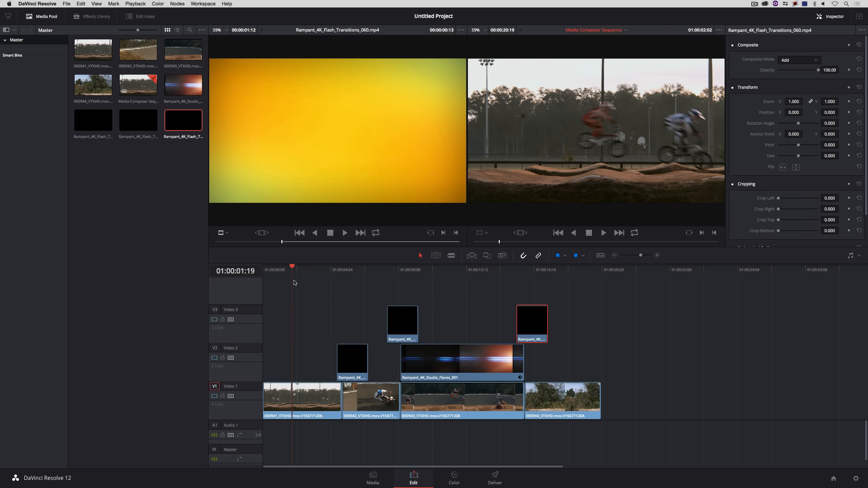
pyautogui.press('space')
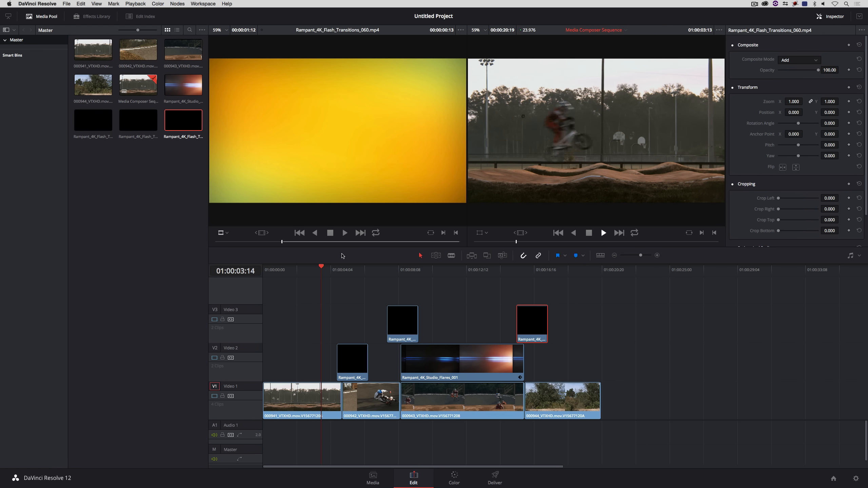